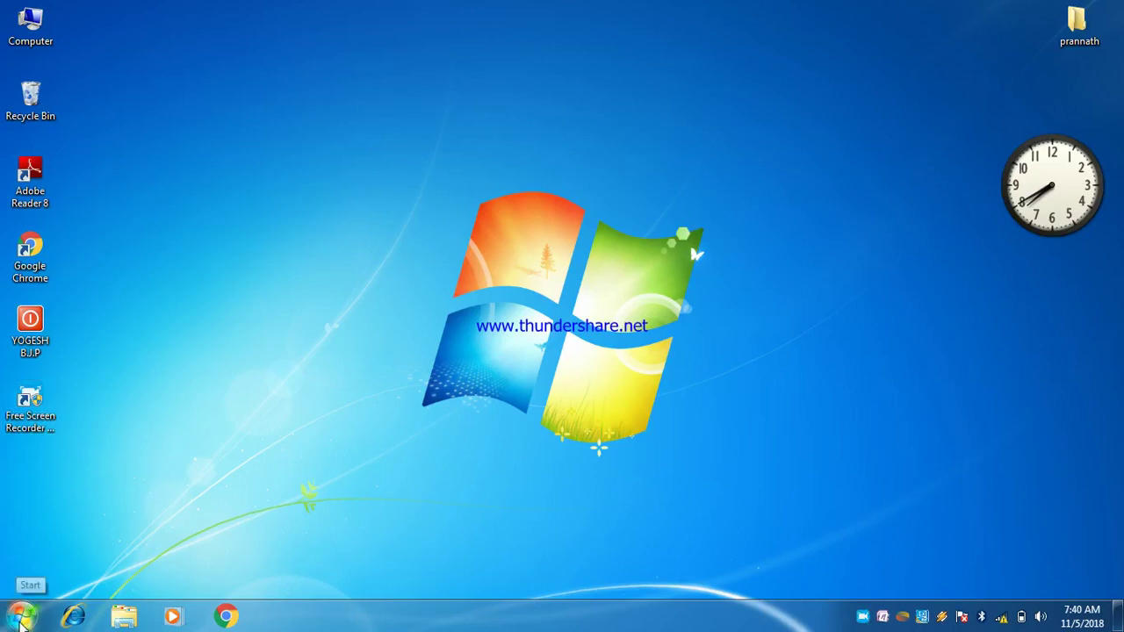
Step: Launch Microsoft Office Excel 2007 from the Windows 7 Start menu
left_click(21, 618)
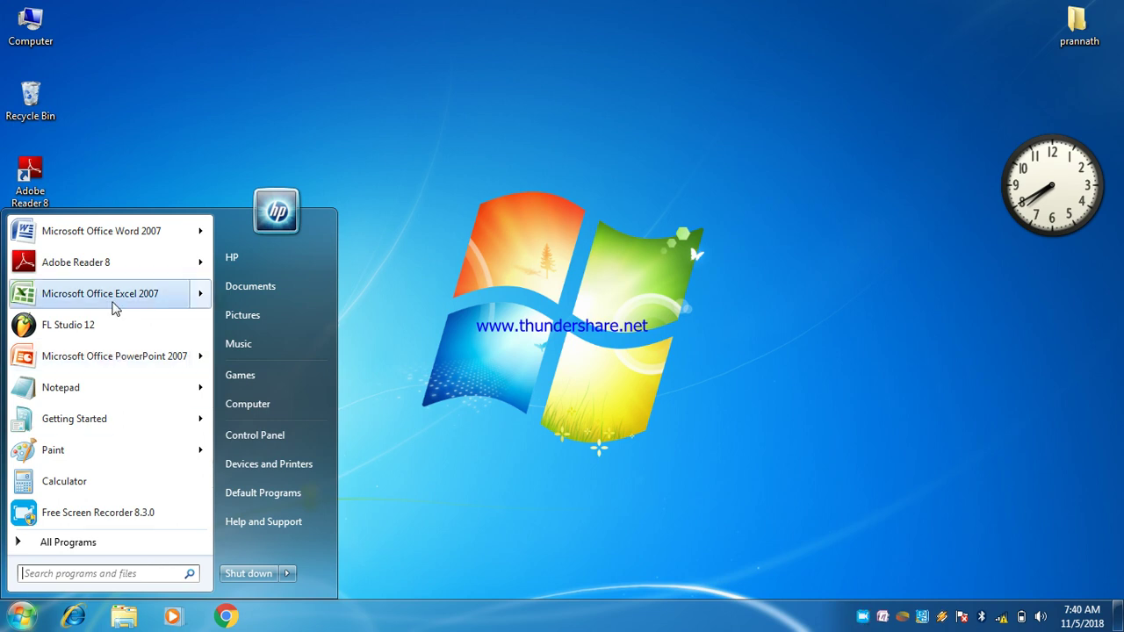
left_click(114, 306)
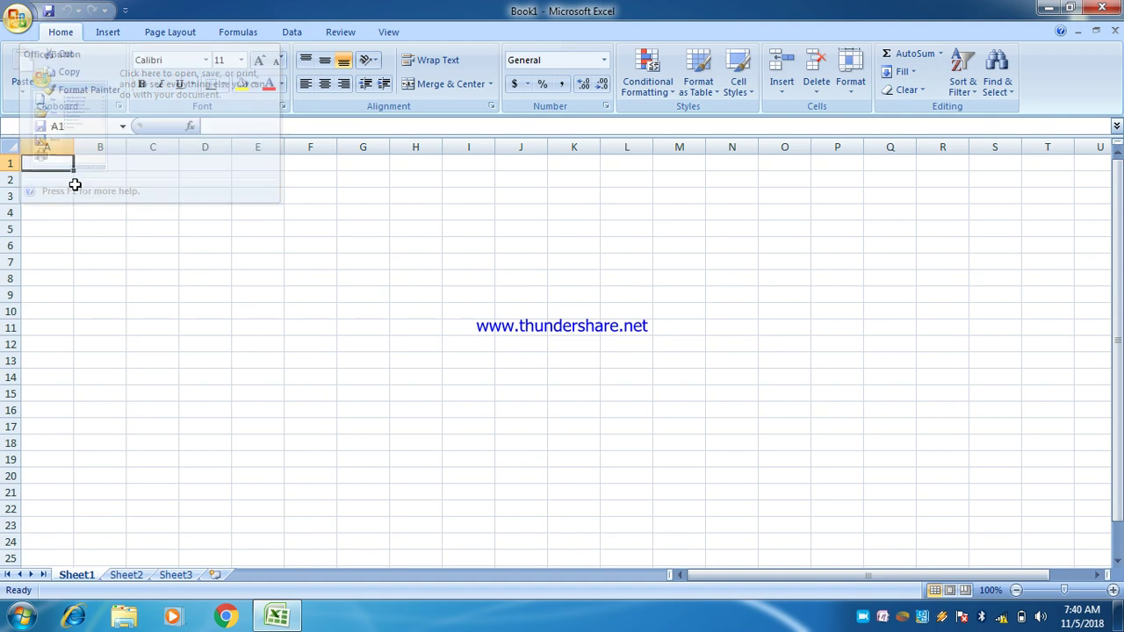
Step: Enter 1, 2 and 3 in cells A1 through A3
left_click(121, 258)
left_click_drag(58, 161, 75, 193)
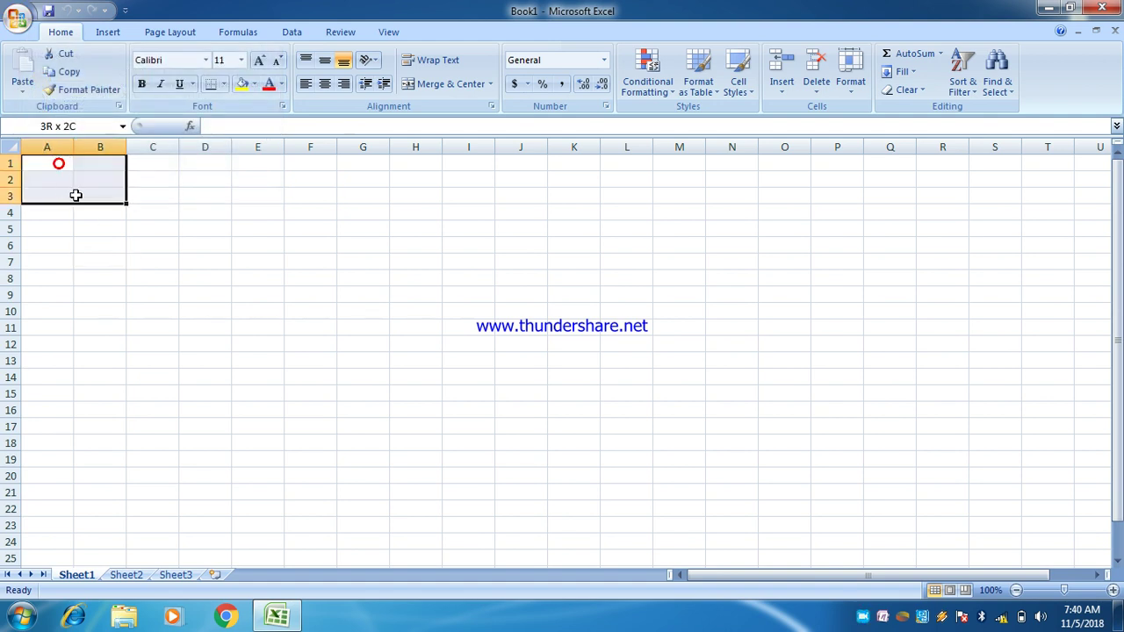
left_click_drag(102, 314, 49, 170)
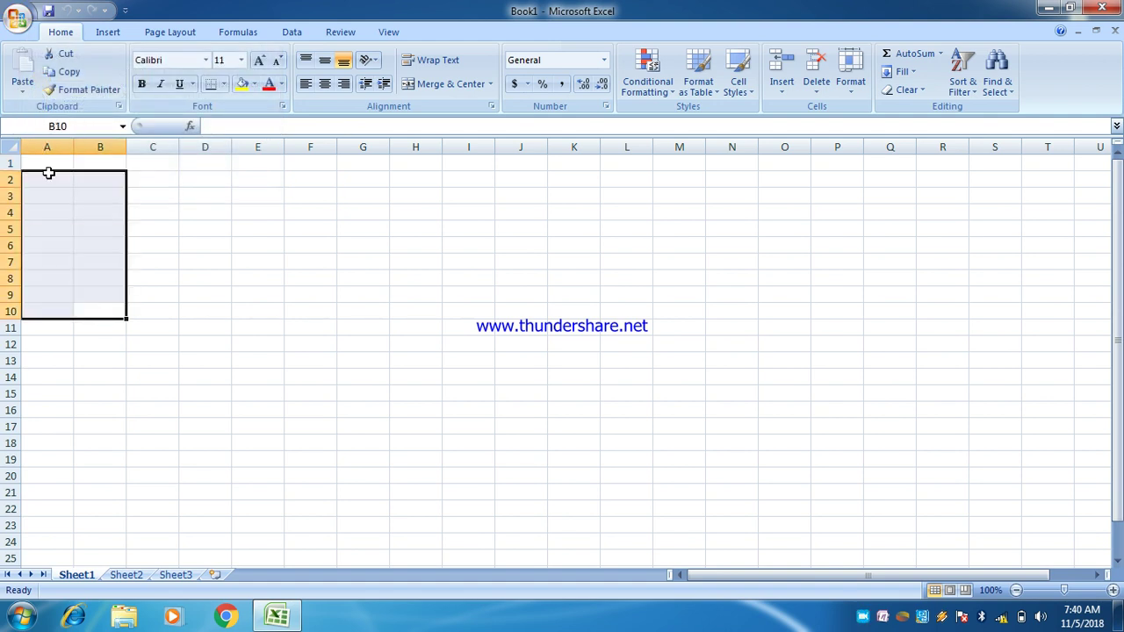
left_click(48, 163)
type("1")
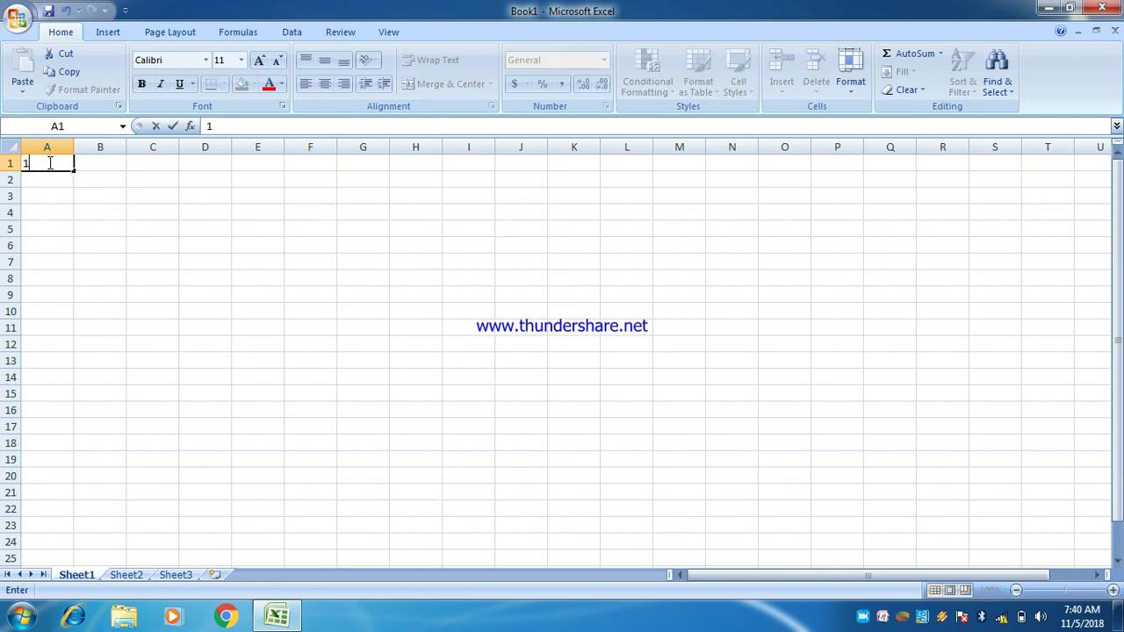
key("Return")
type("2")
key("Return")
type("3")
Step: Extend the series to 10 down to row 10 and across to column E
mouse_move(91, 195)
left_mouse_down()
mouse_move(63, 165)
mouse_move(75, 318)
mouse_move(279, 320)
left_mouse_up()
left_click(276, 394)
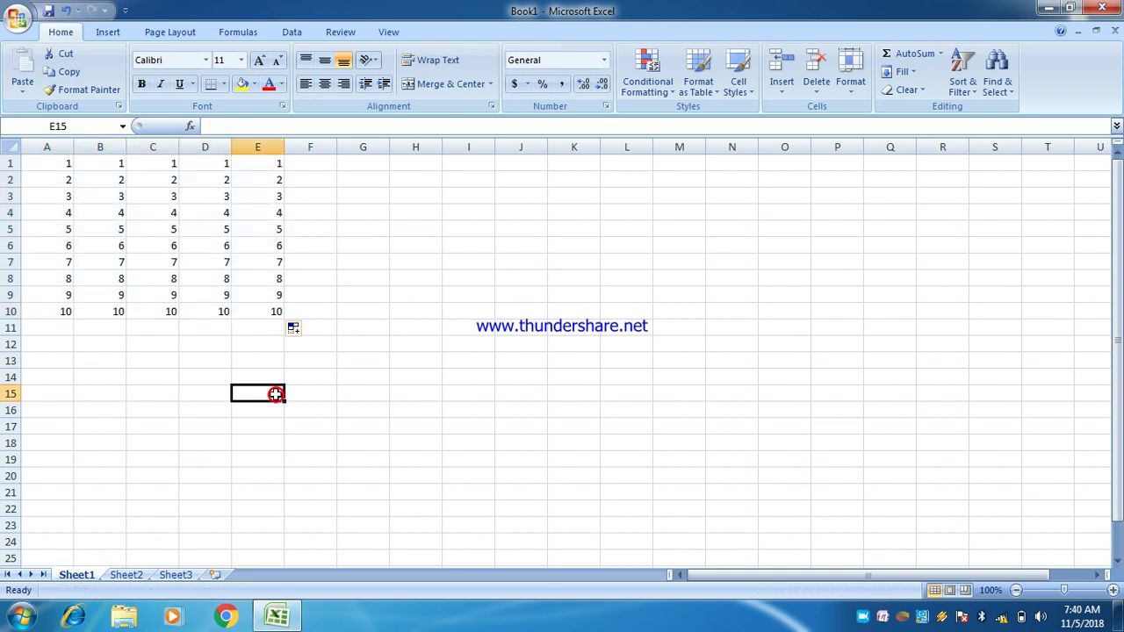
left_click(399, 279)
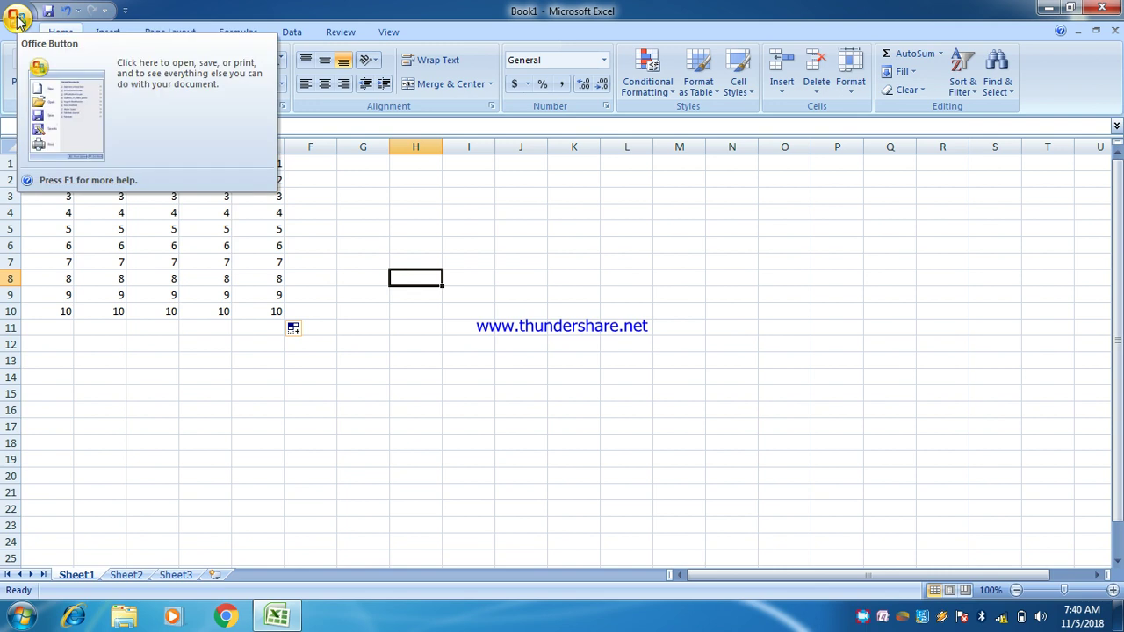
Step: Choose Prepare > Add a Digital Signature from the Office button menu
left_click(18, 19)
mouse_move(46, 241)
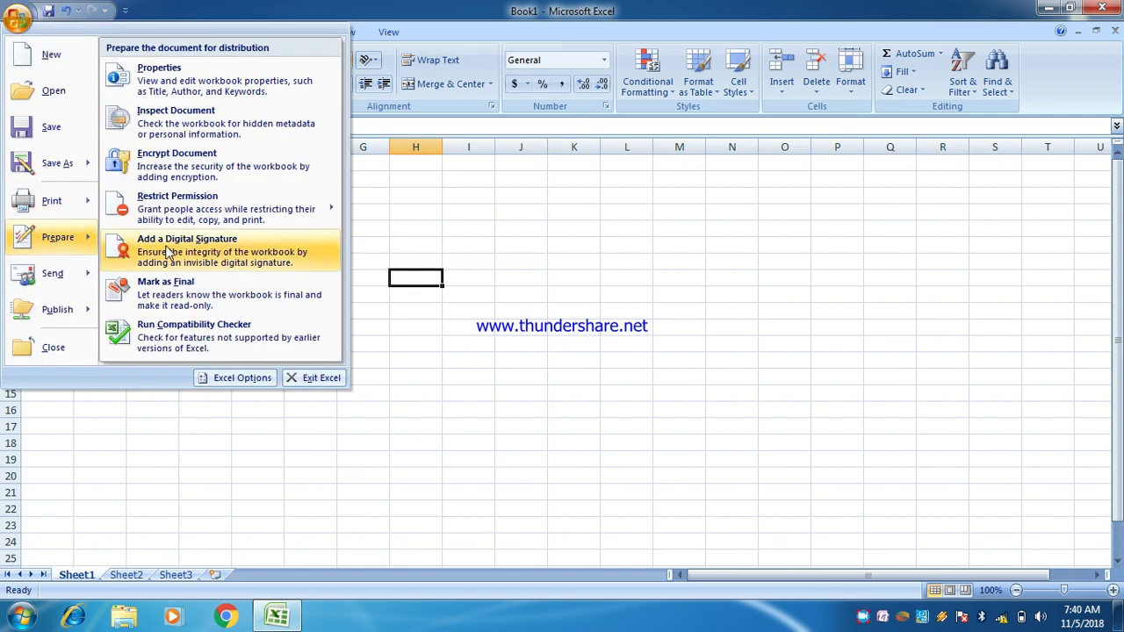
left_click(220, 253)
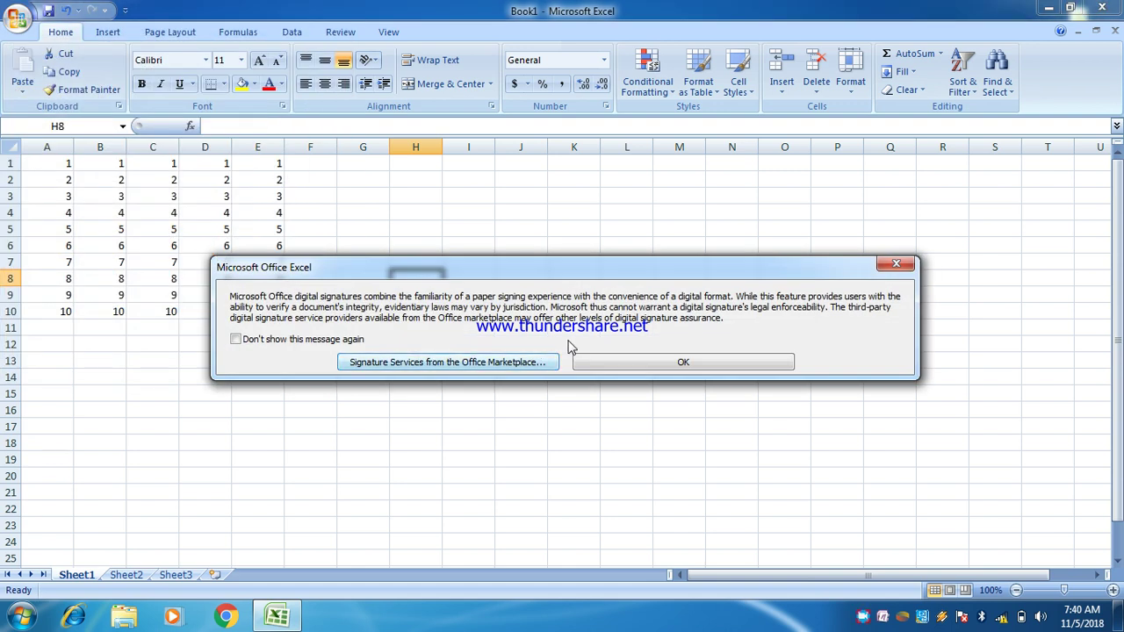
Step: Dismiss the signatures notice and save the workbook as Book1 on the Desktop
left_click(671, 369)
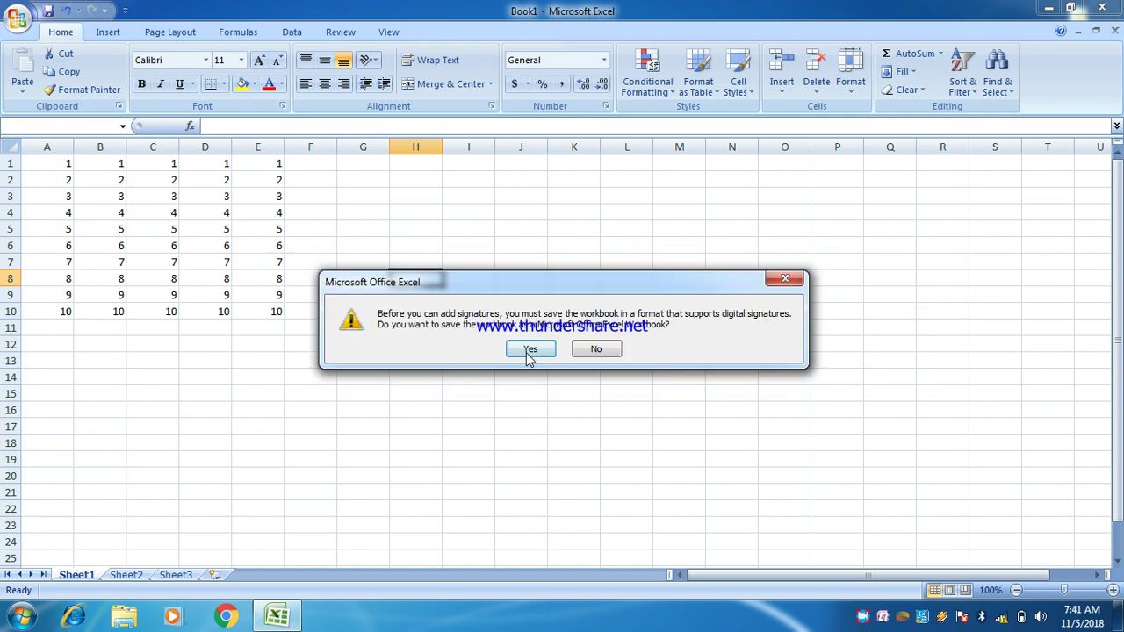
left_click(531, 351)
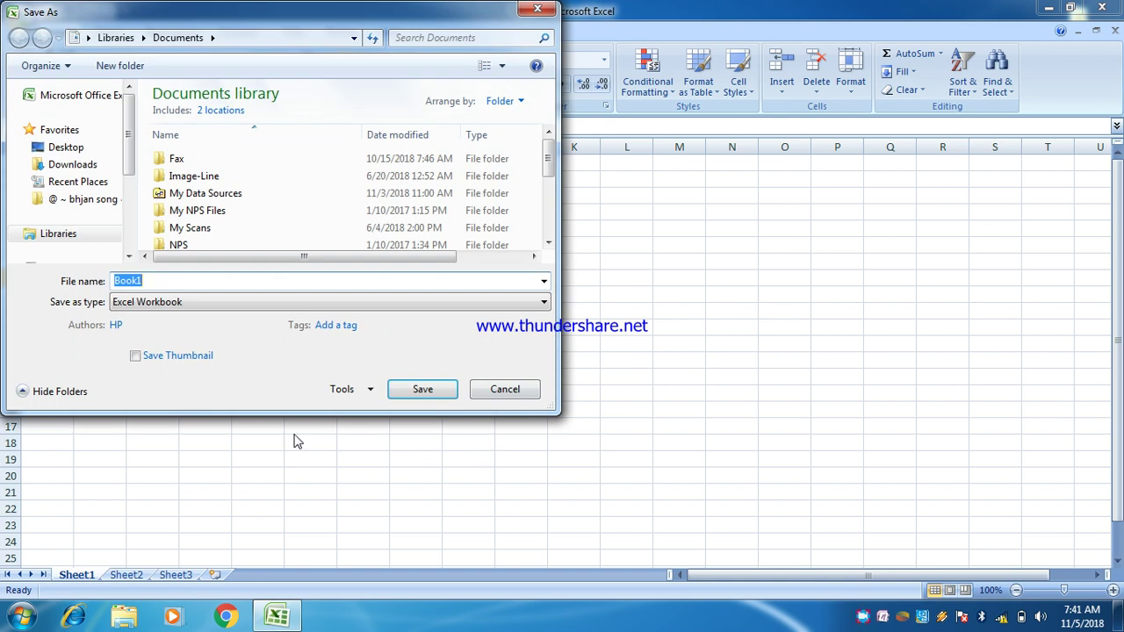
left_click(66, 147)
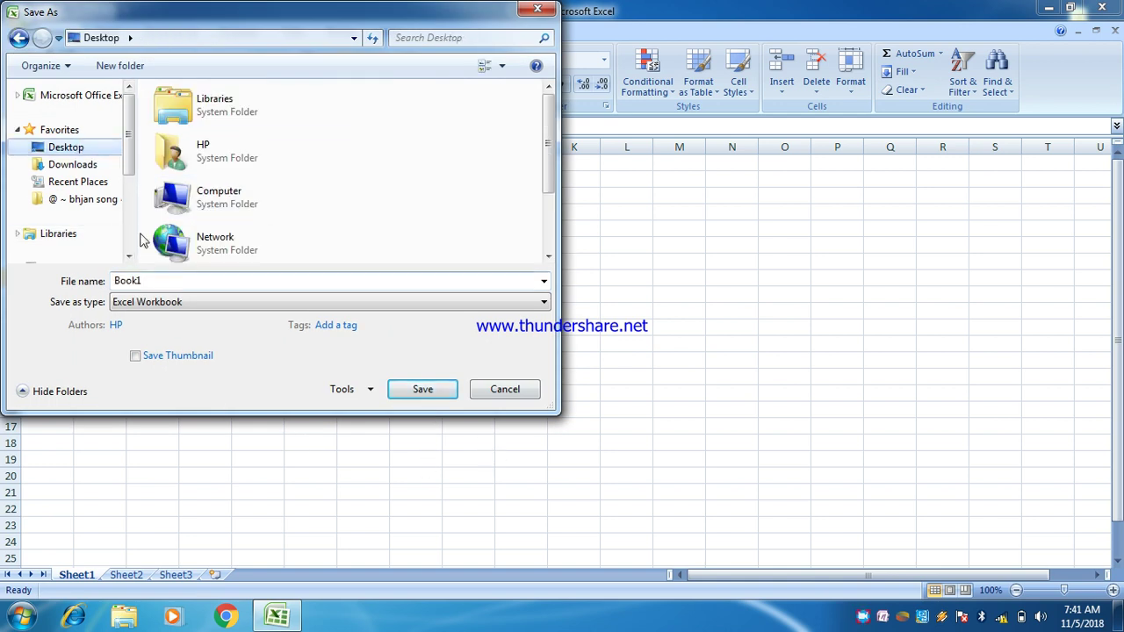
left_click(439, 395)
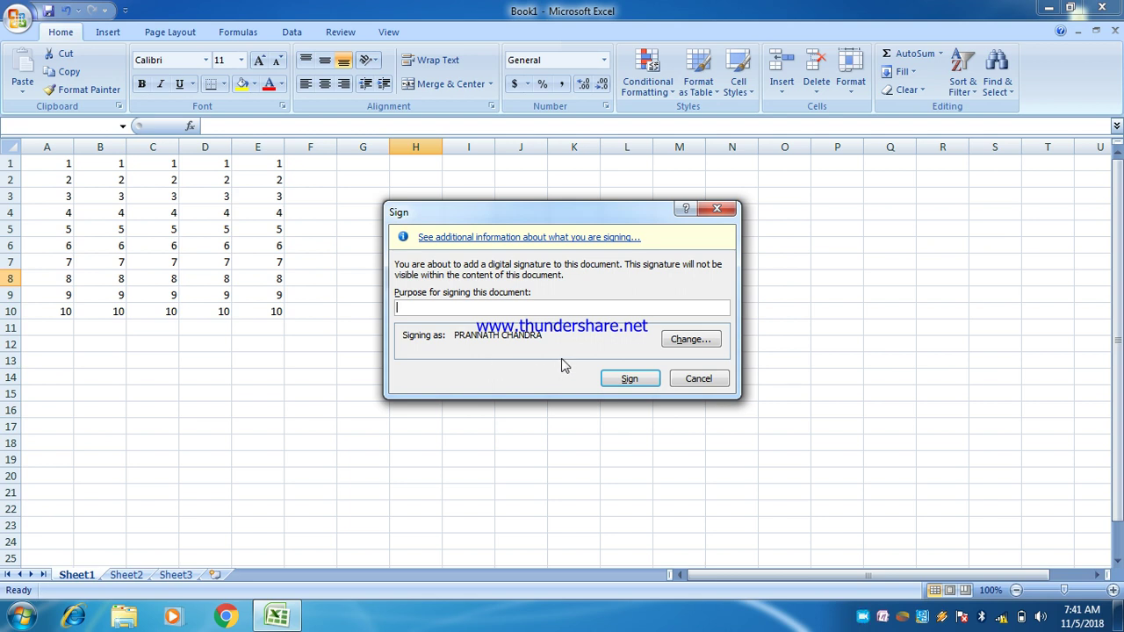
Step: Review the signing certificate's details, then sign Book1 with the purpose 'security'
left_click(694, 339)
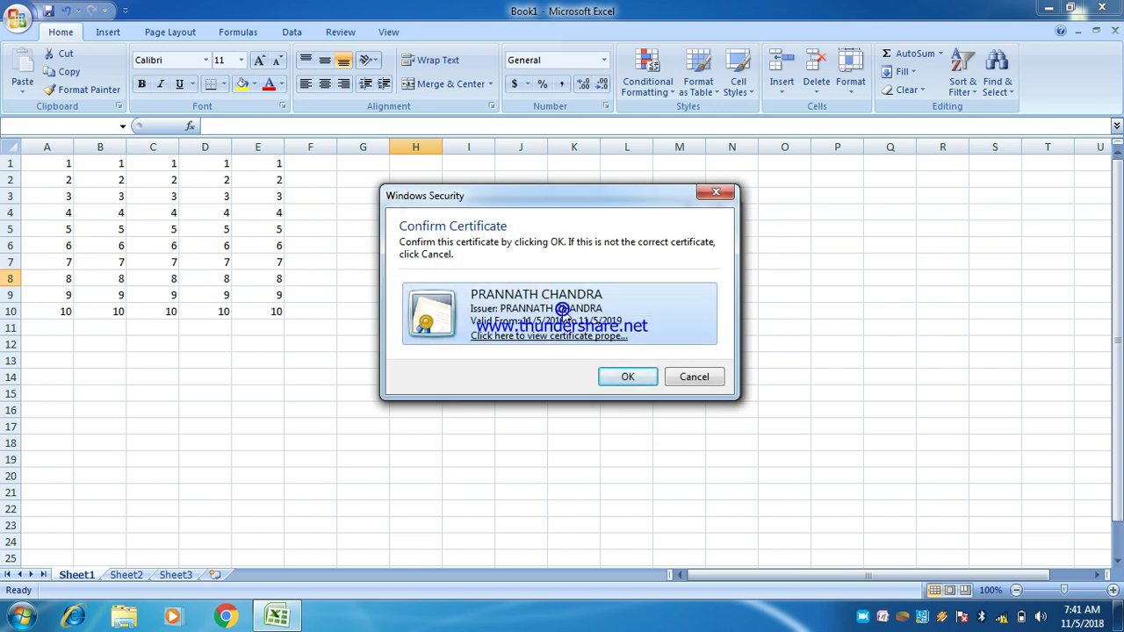
left_click(542, 337)
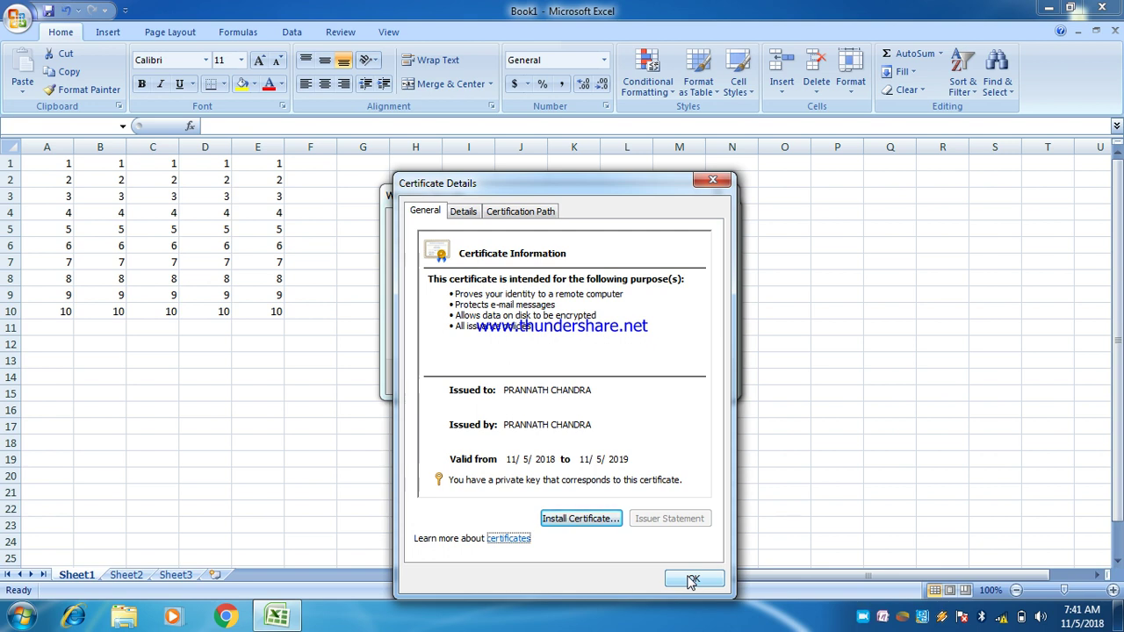
left_click(692, 580)
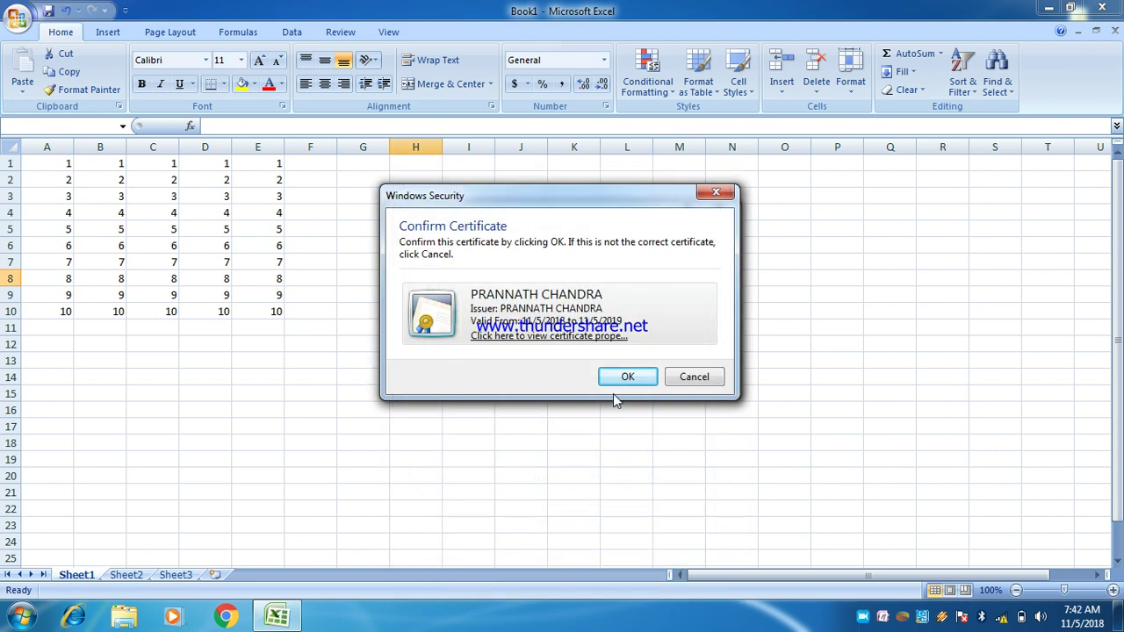
left_click(627, 380)
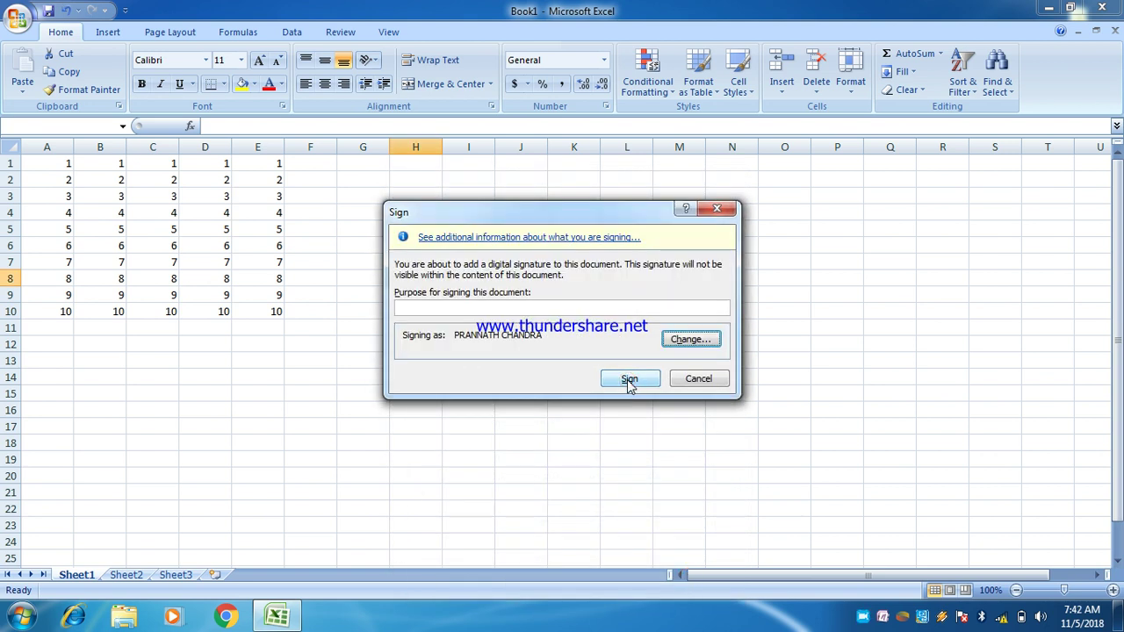
left_click(449, 307)
type("security")
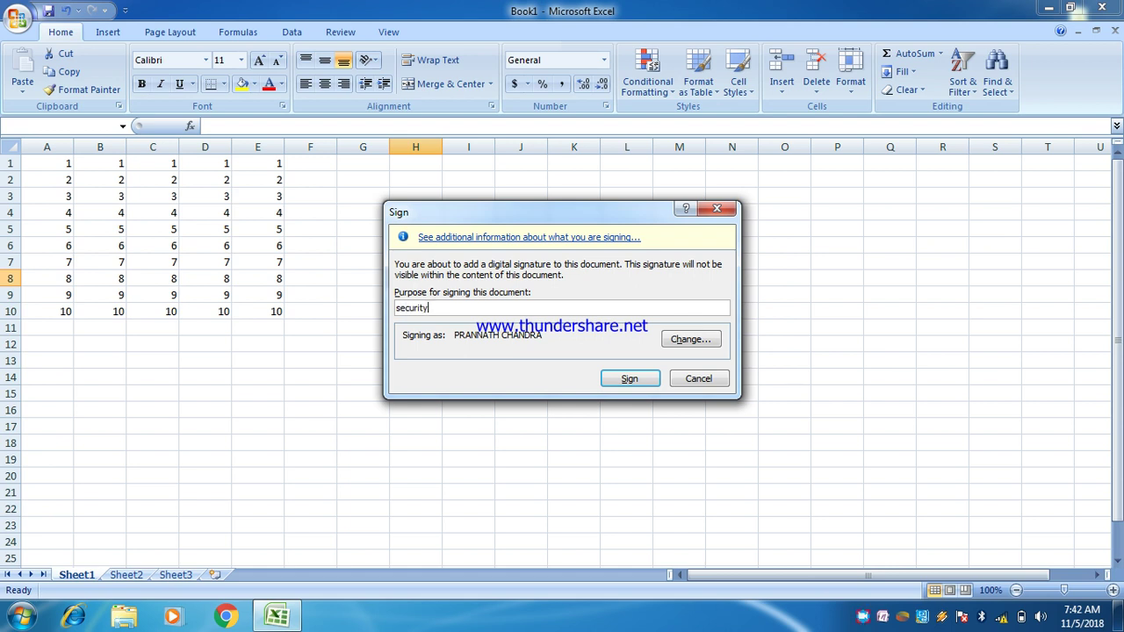
left_click(629, 378)
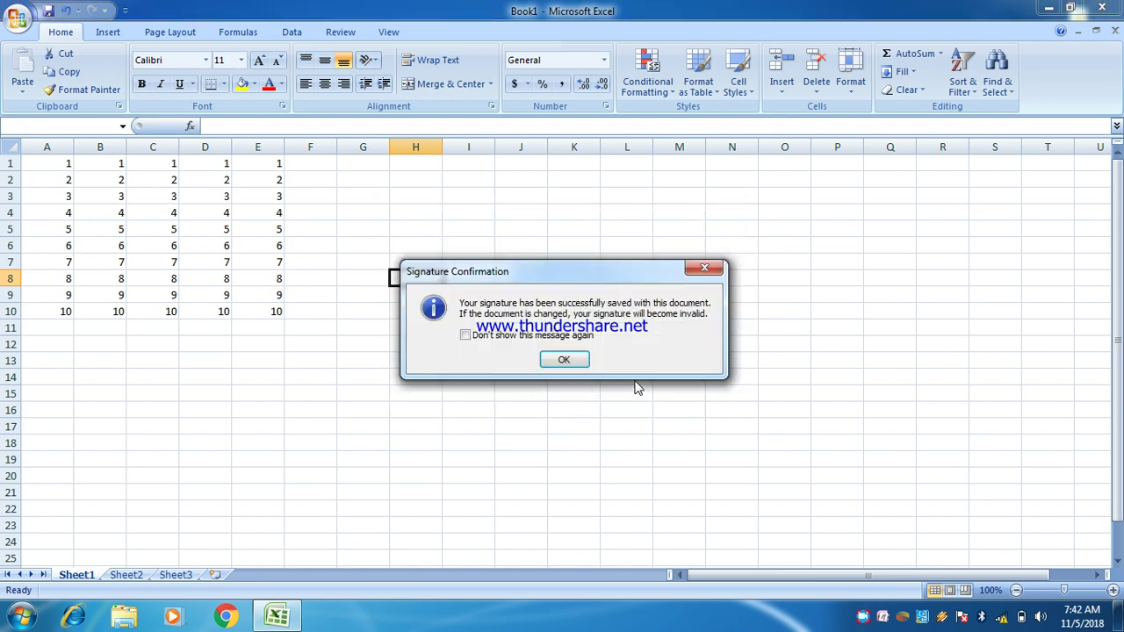
Step: Acknowledge the Signature Confirmation and close the Signatures pane showing one valid signature
left_click(564, 361)
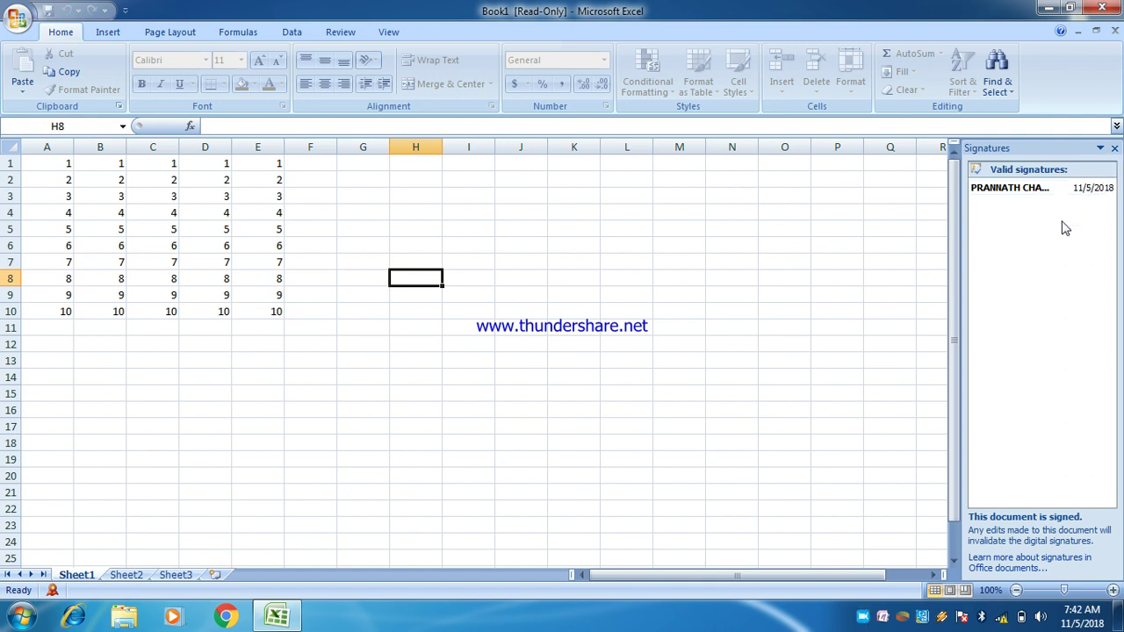
left_click(1115, 151)
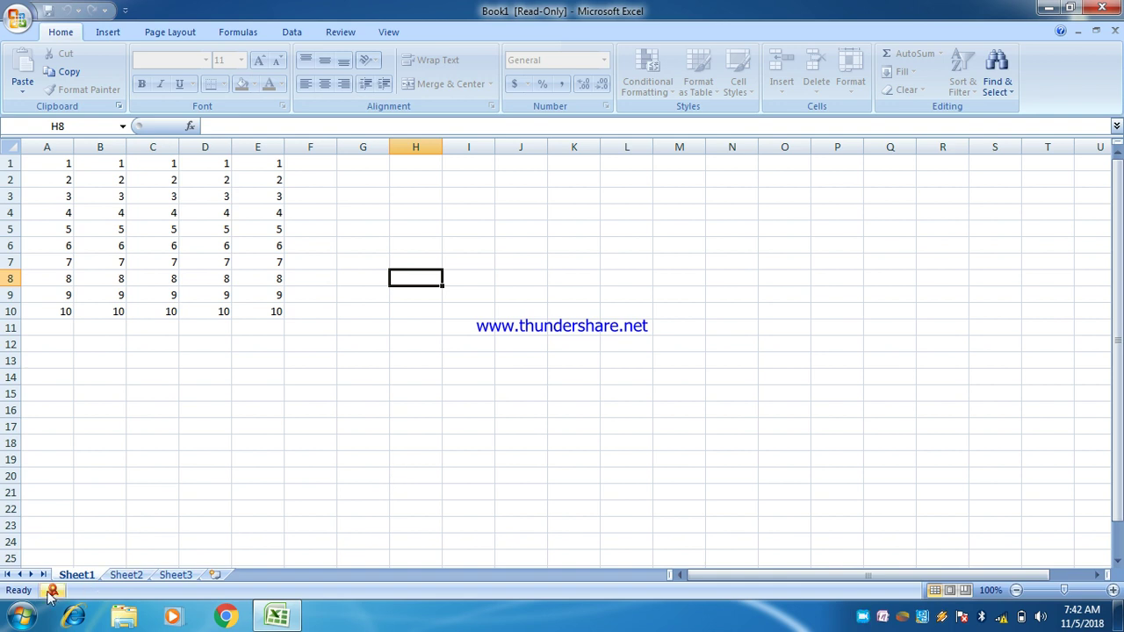
left_click(251, 228)
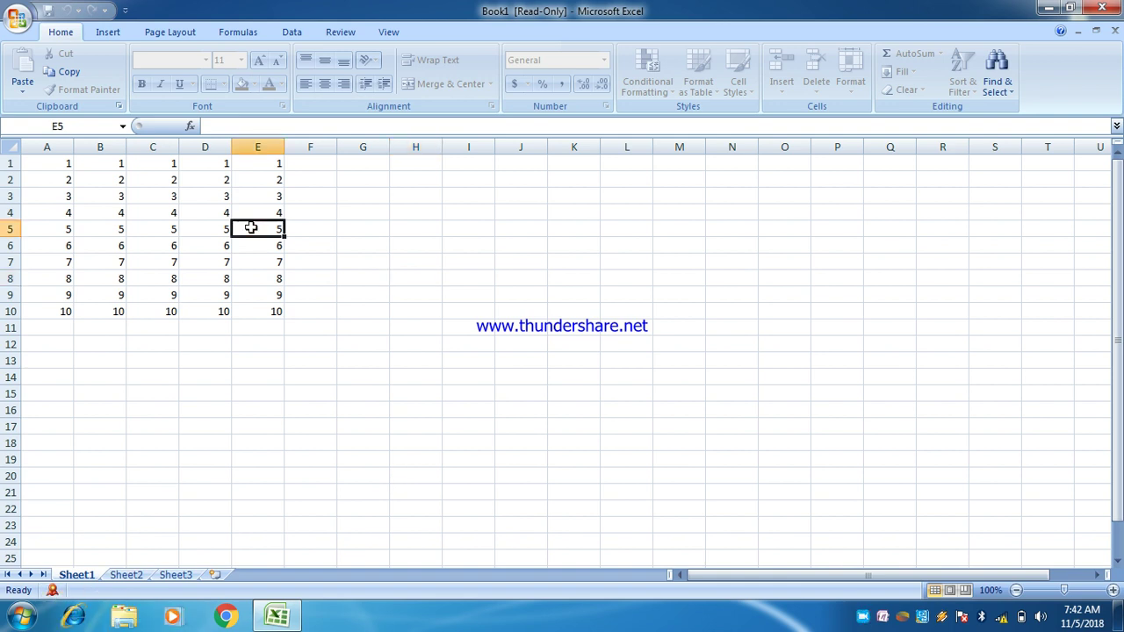
left_click(171, 277)
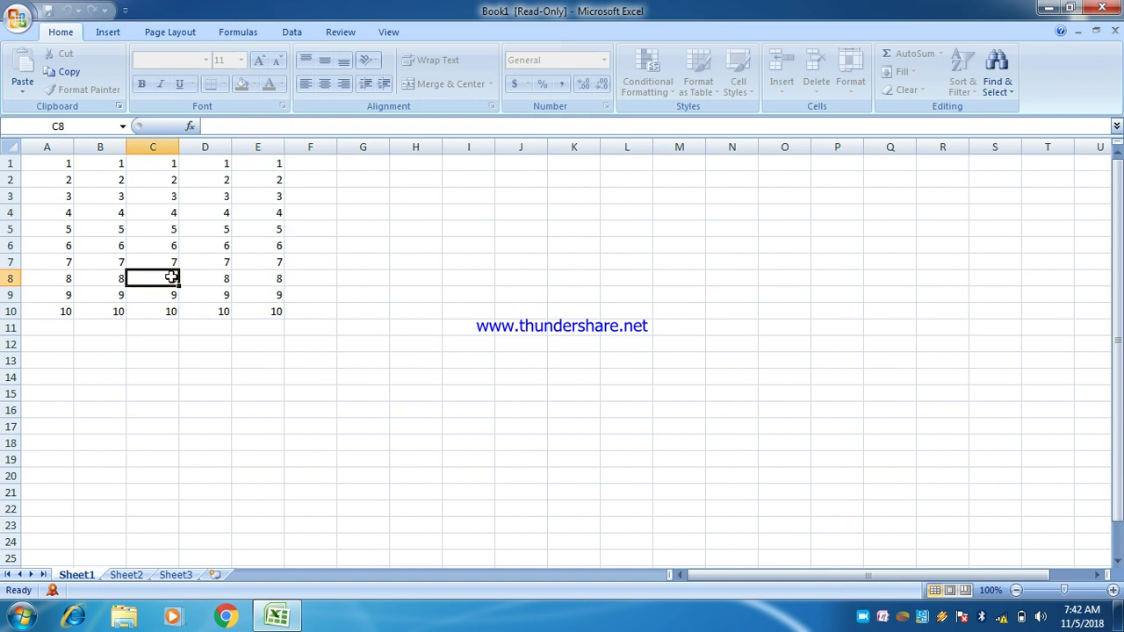
left_click(135, 444)
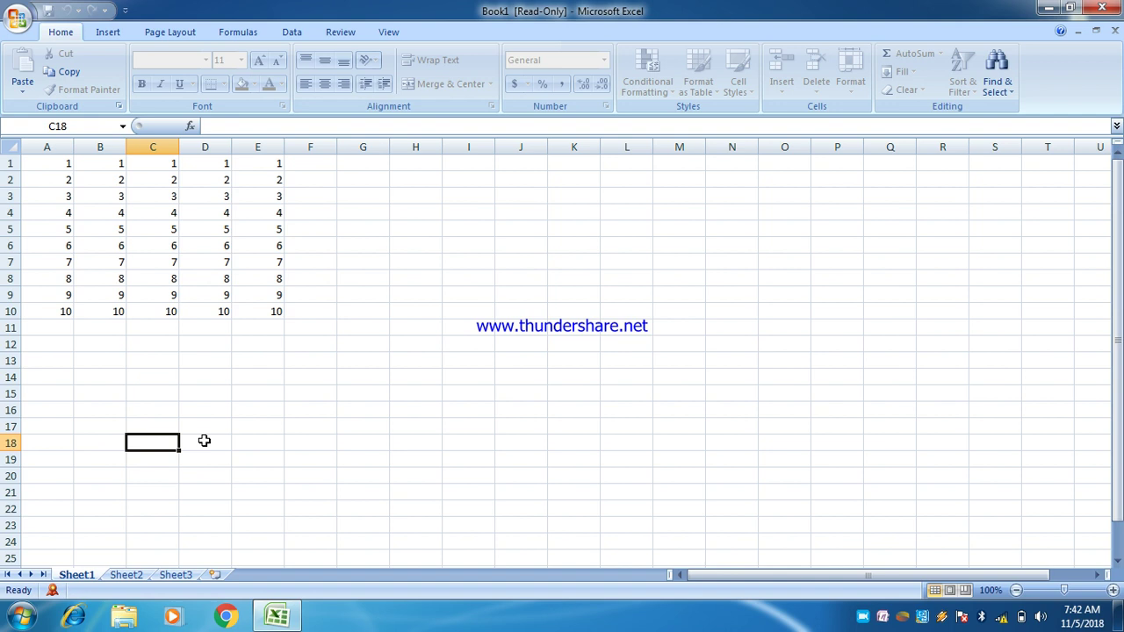
left_click(304, 457)
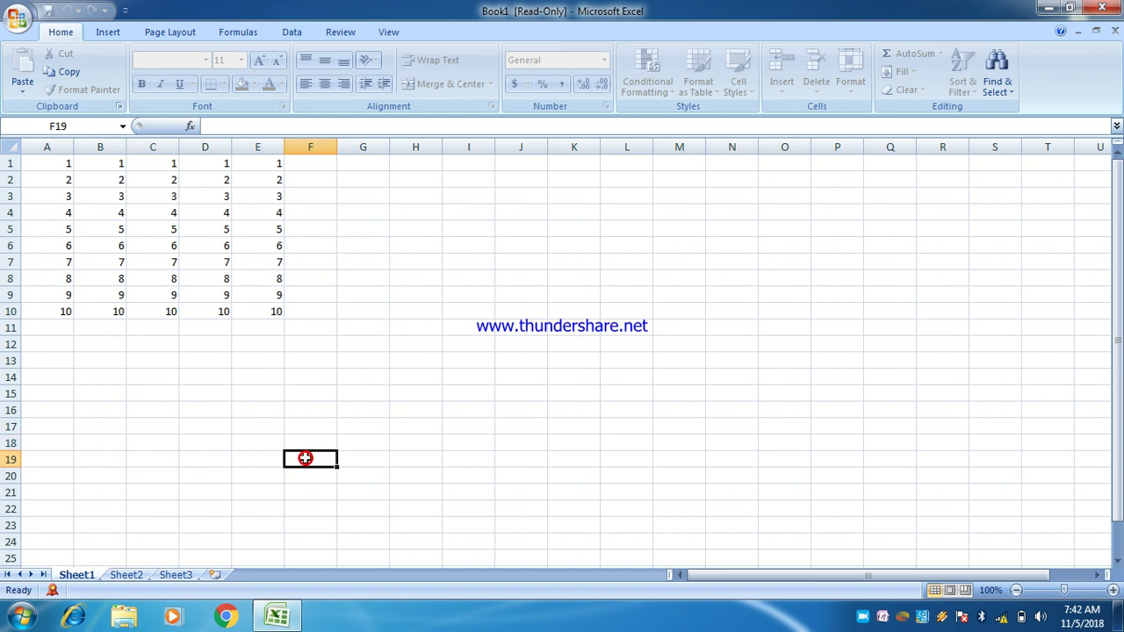
left_click(318, 320)
left_click(312, 314)
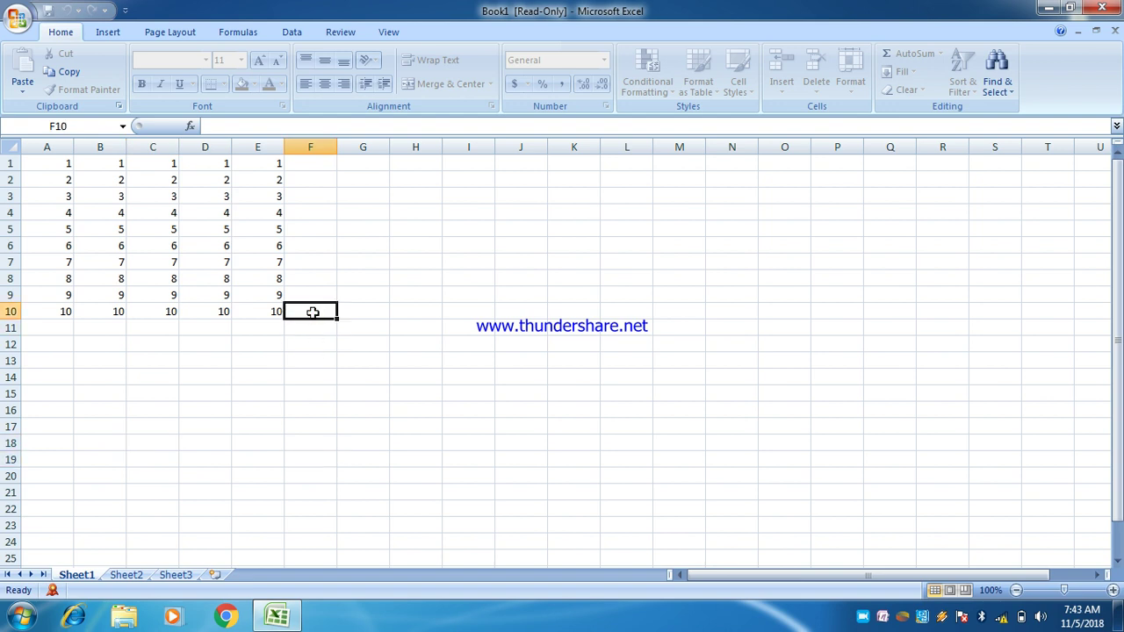
left_click(316, 293)
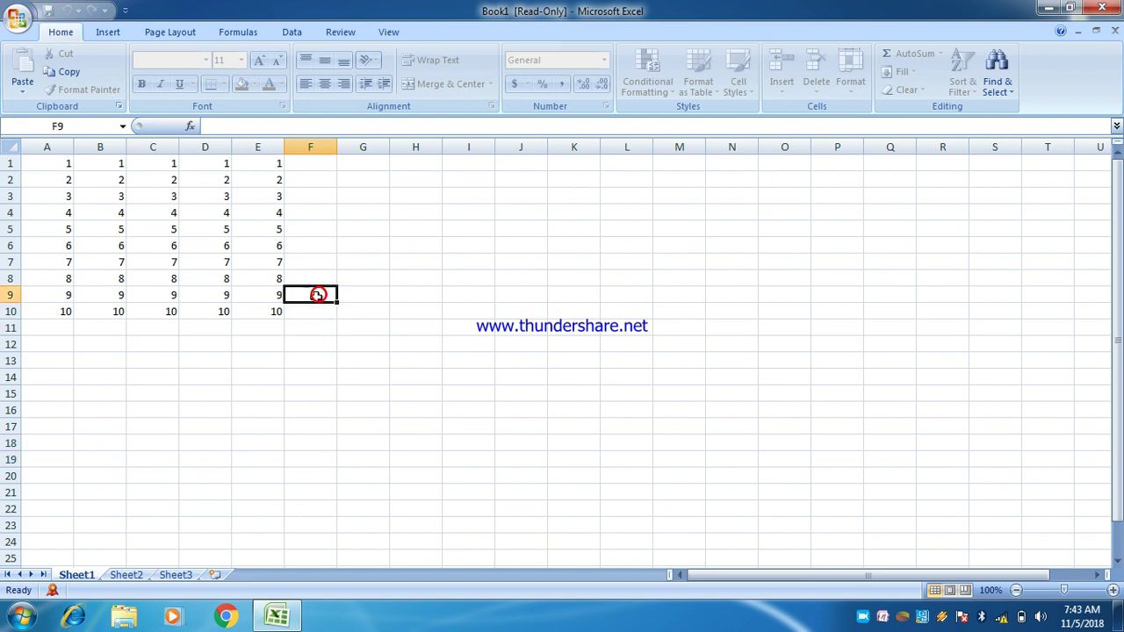
left_click_drag(303, 276, 303, 308)
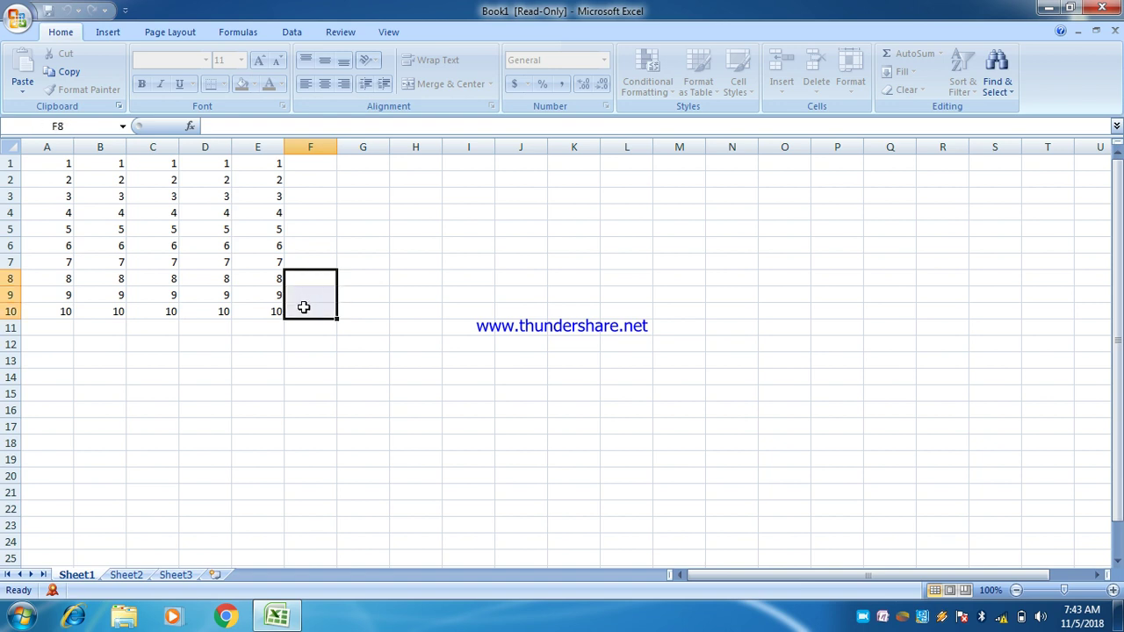
left_click(258, 390)
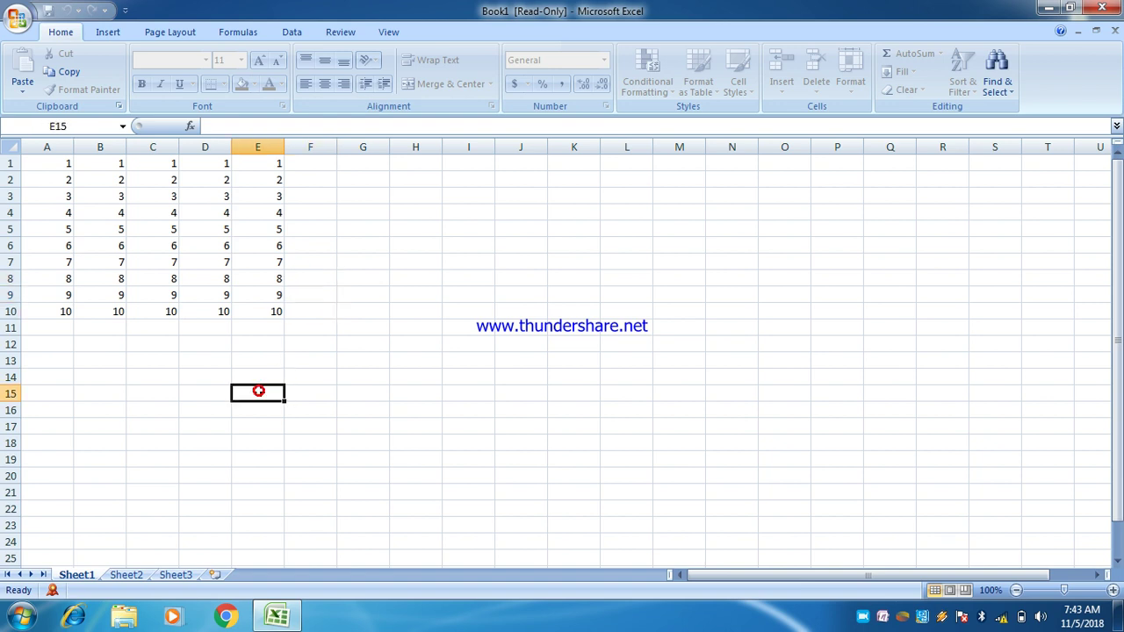
left_click_drag(237, 329, 274, 348)
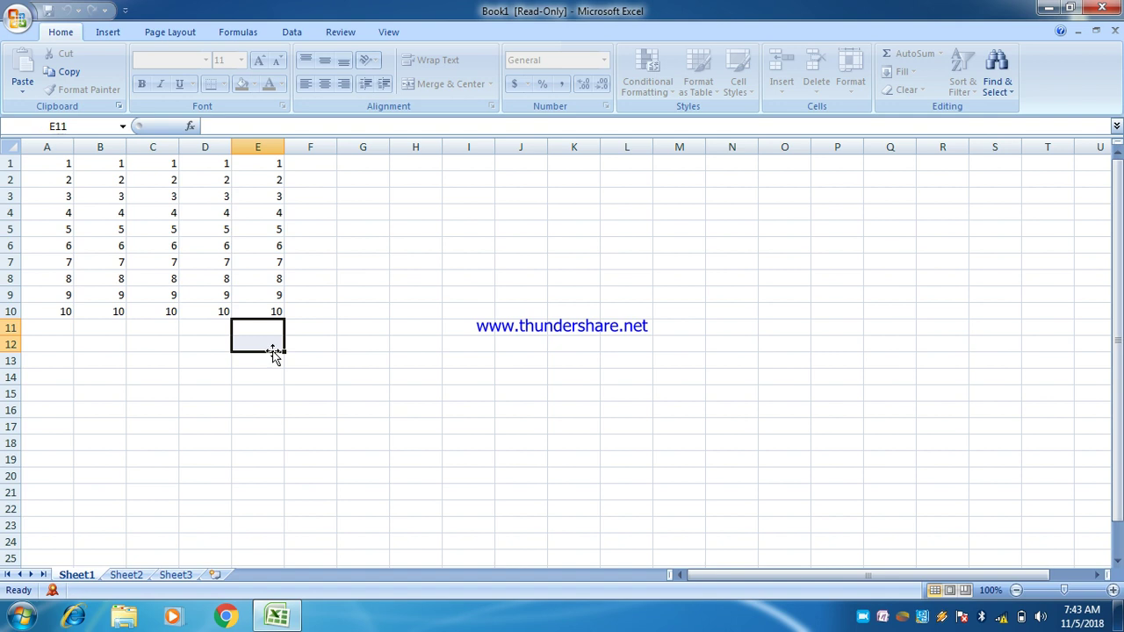
left_click_drag(187, 326, 236, 340)
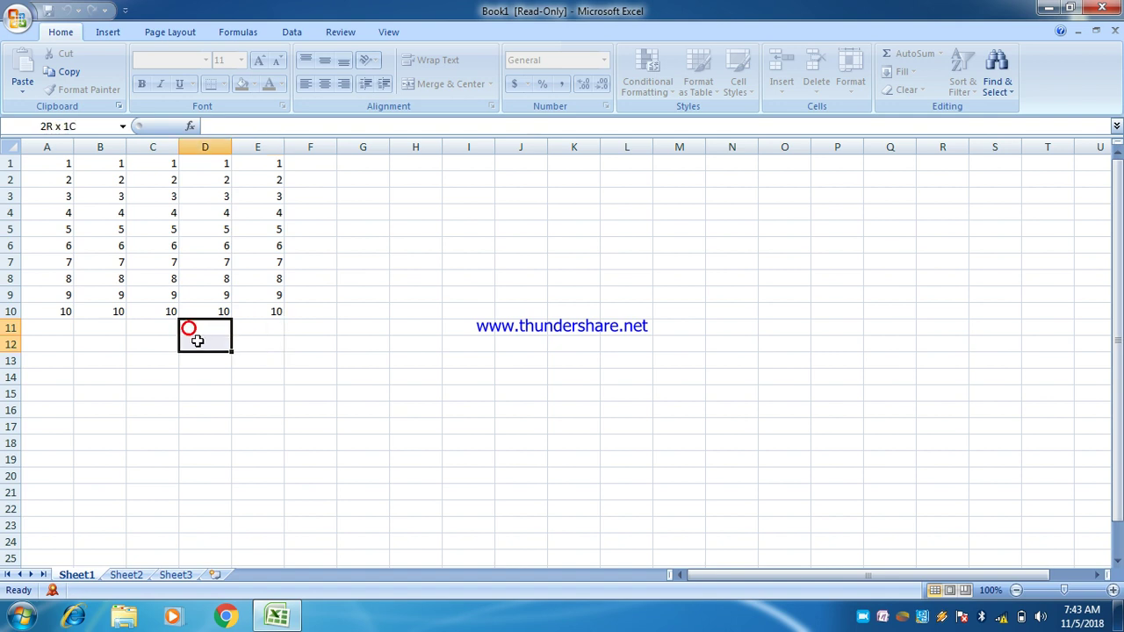
left_click(277, 409)
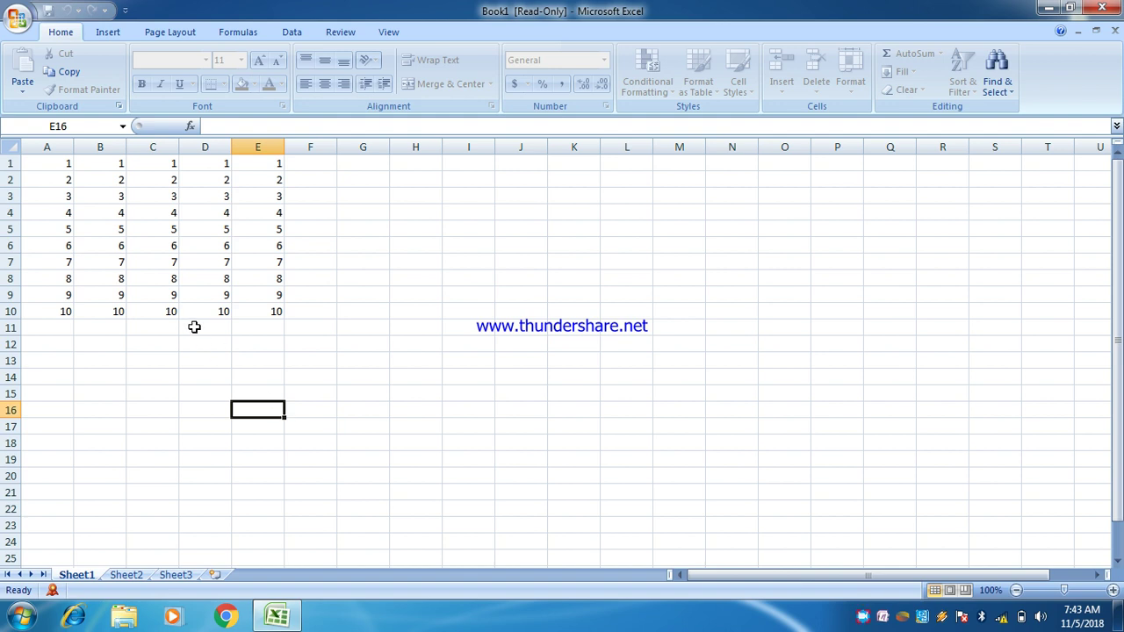
left_click_drag(194, 327, 288, 328)
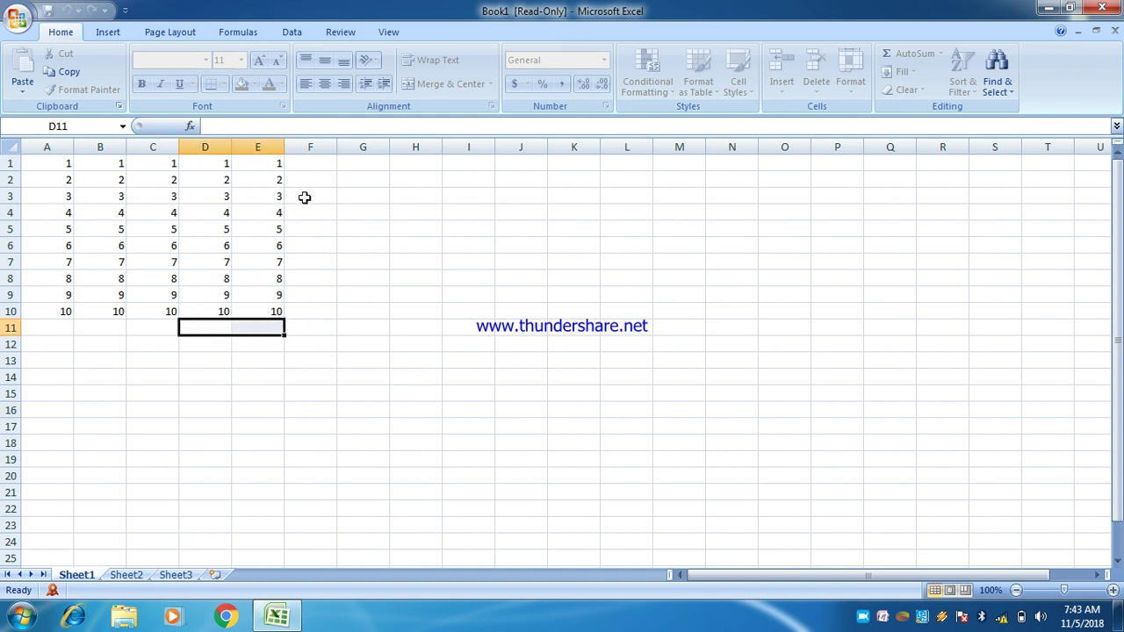
left_click_drag(300, 164, 307, 294)
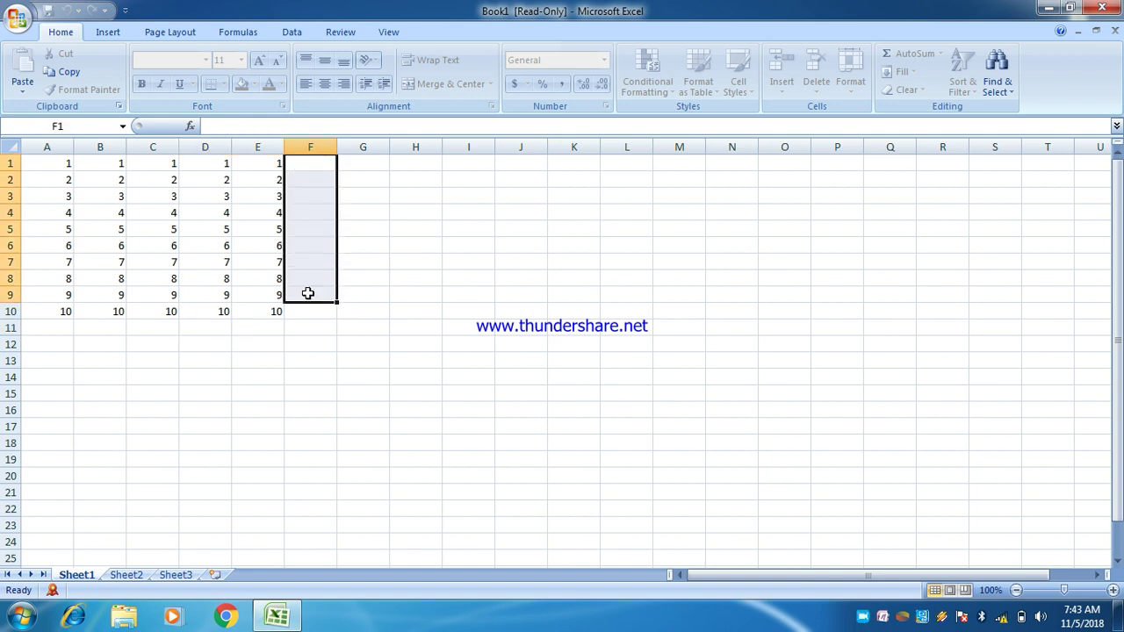
left_click(297, 397)
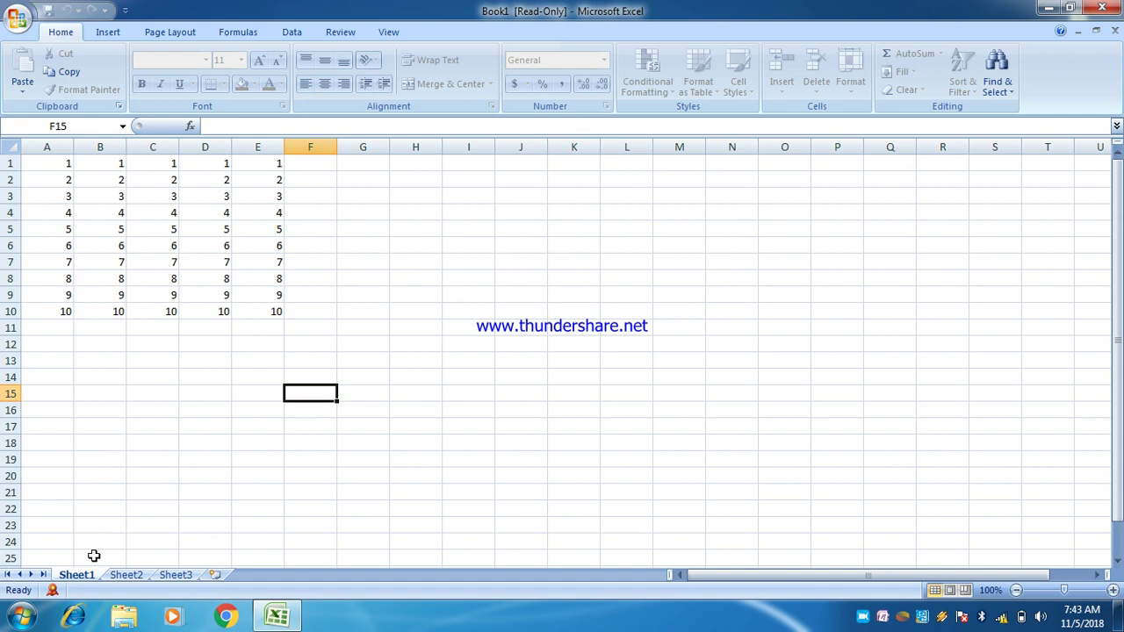
Step: Open the Signatures pane and inspect the signature's details and signer certificate
left_click(52, 590)
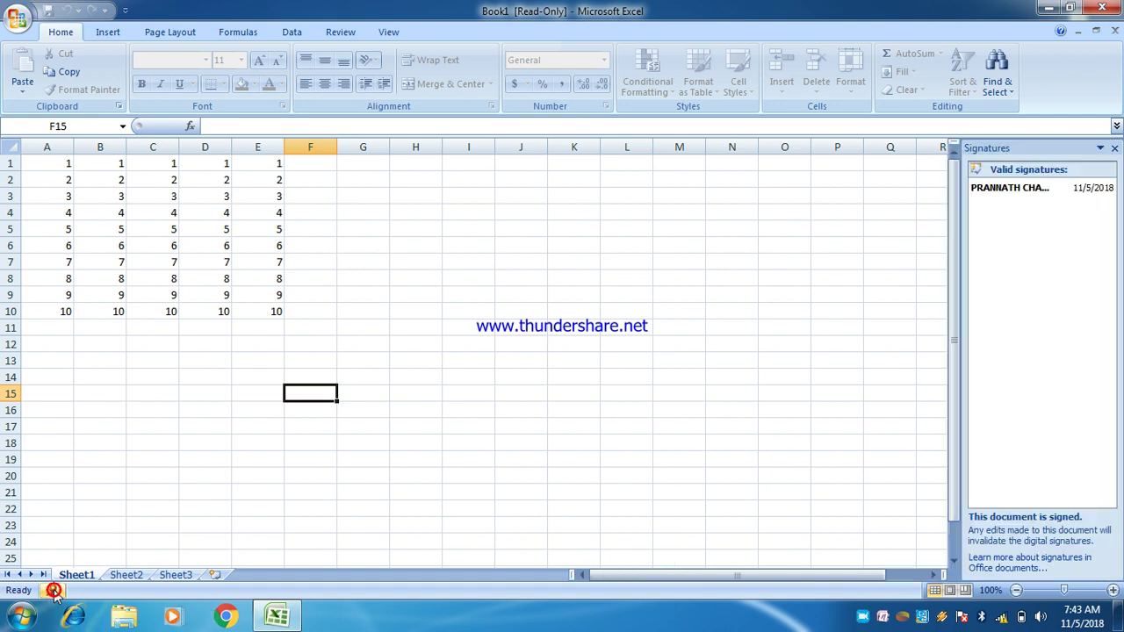
mouse_move(1035, 191)
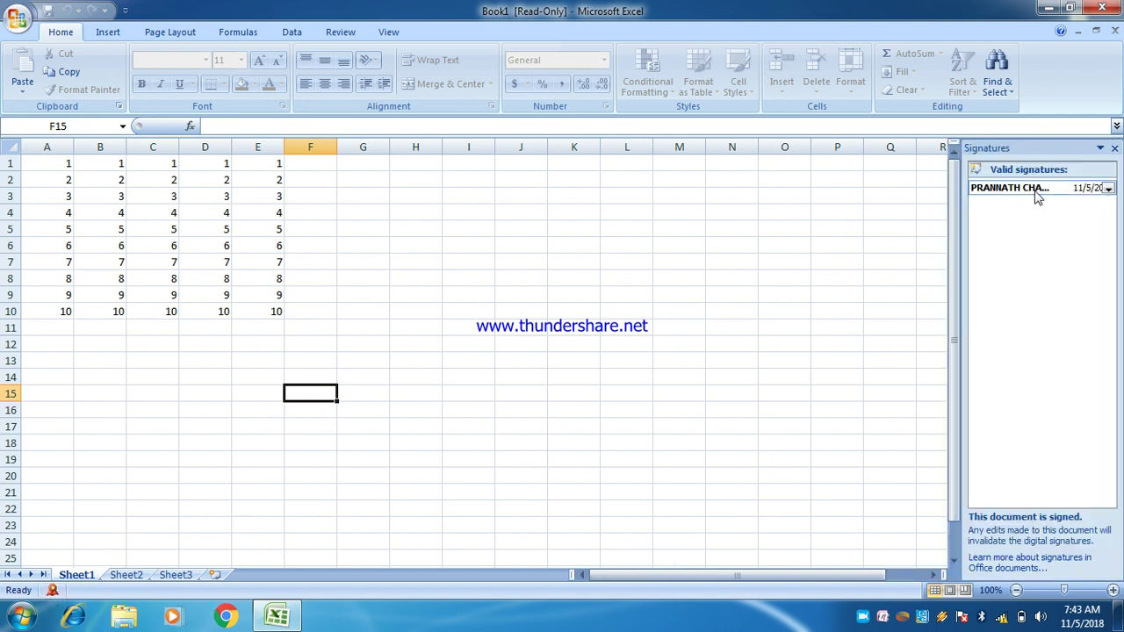
left_click(1106, 190)
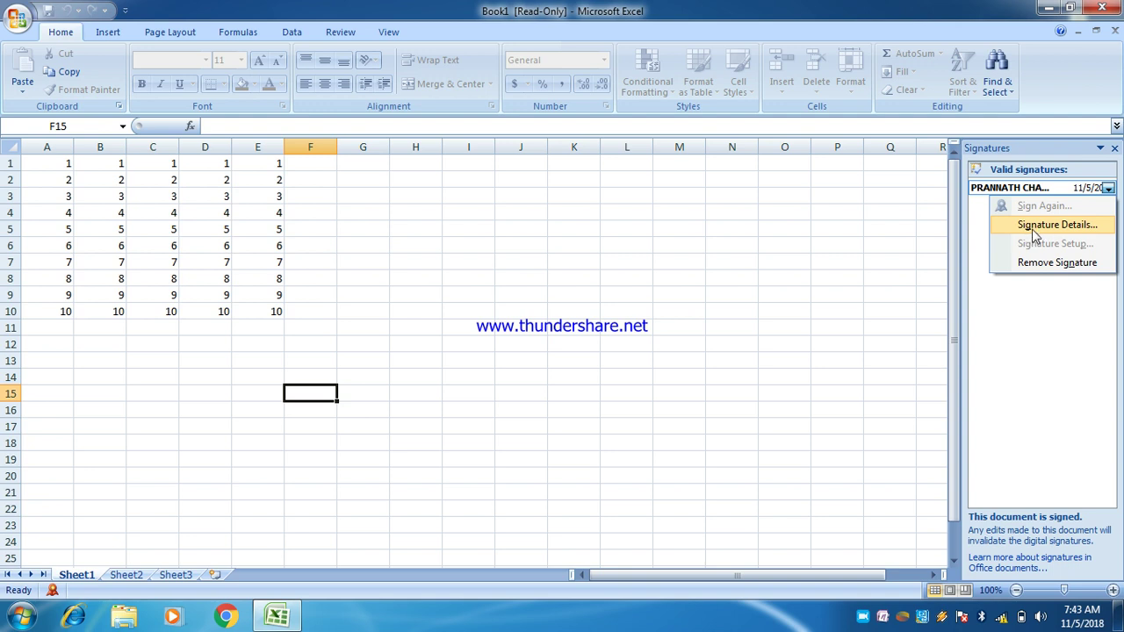
left_click(1042, 230)
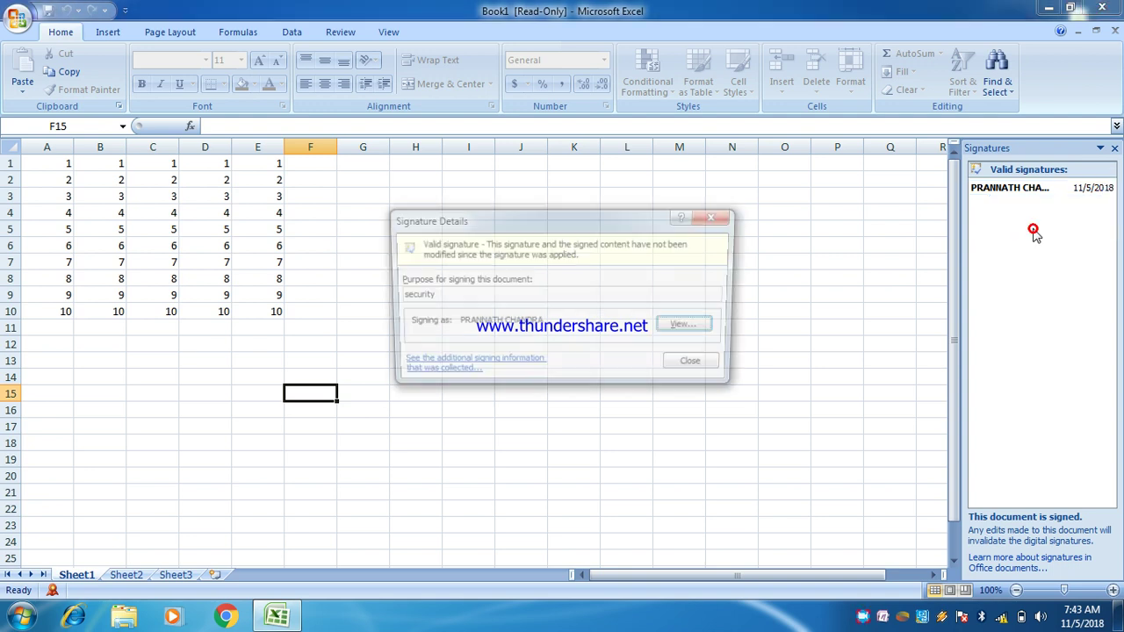
left_click(686, 328)
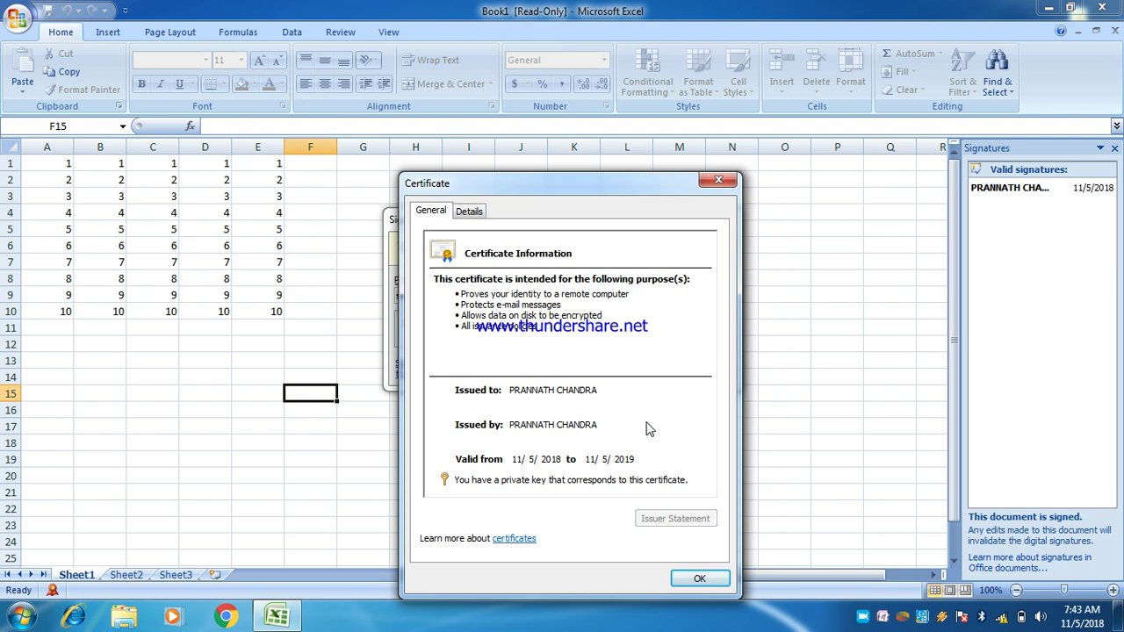
left_click(699, 581)
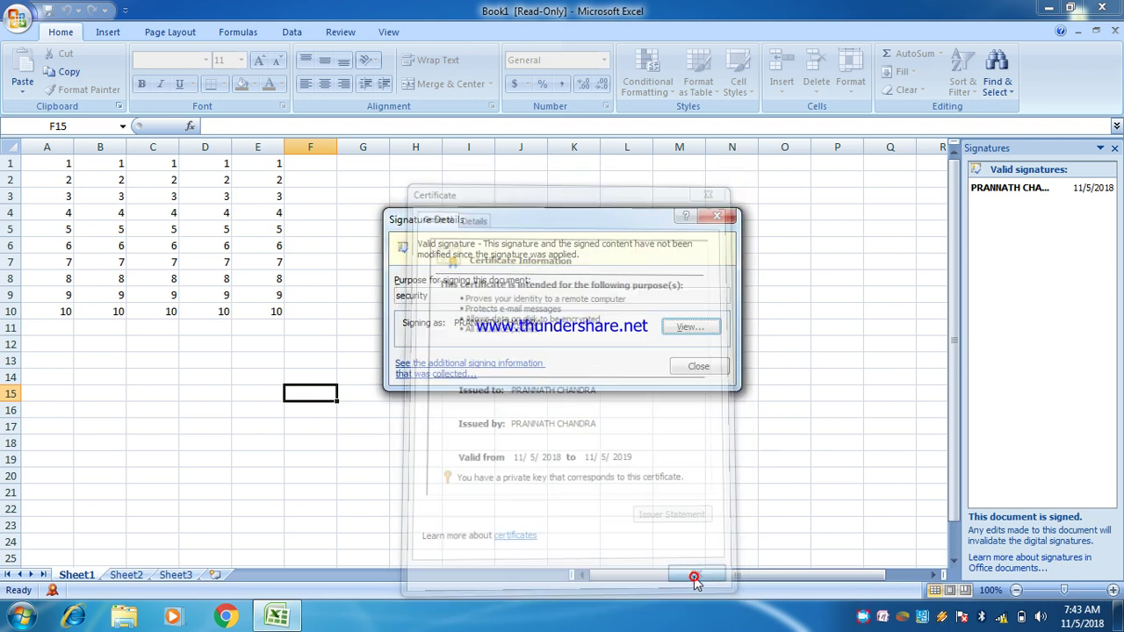
left_click(696, 369)
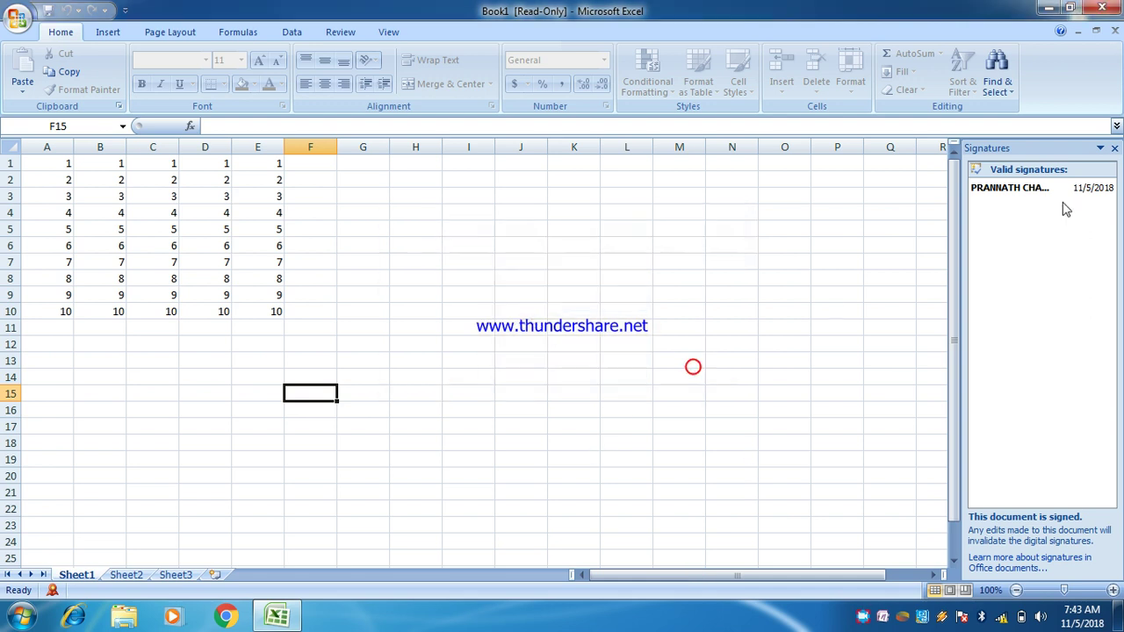
Step: Remove the signature from Book1 and confirm the removal
left_click(1072, 193)
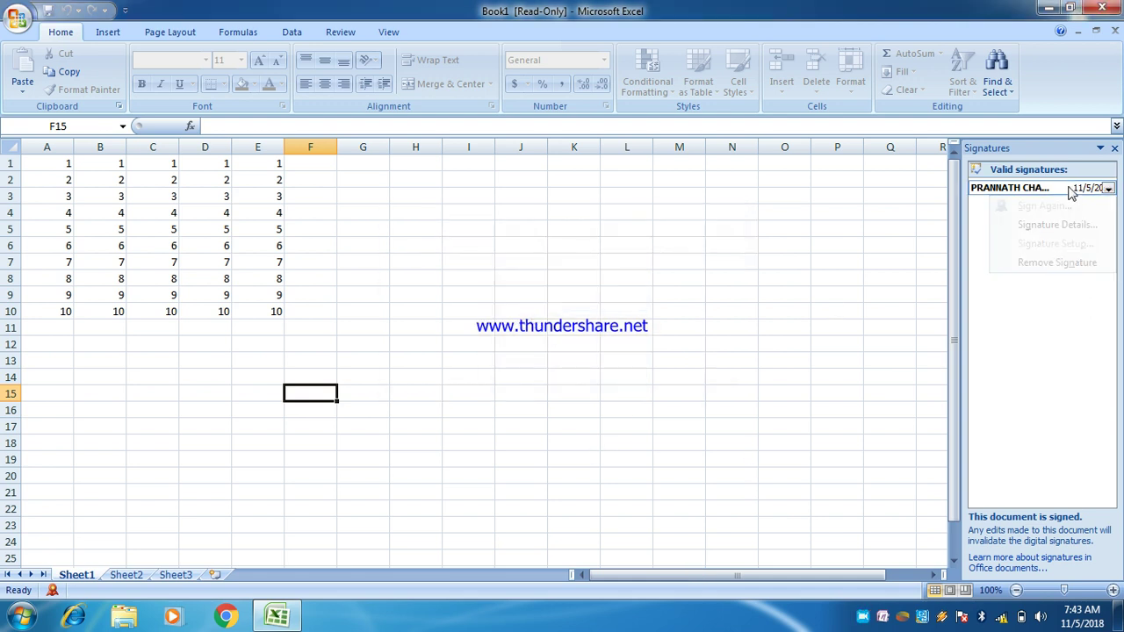
left_click(1042, 263)
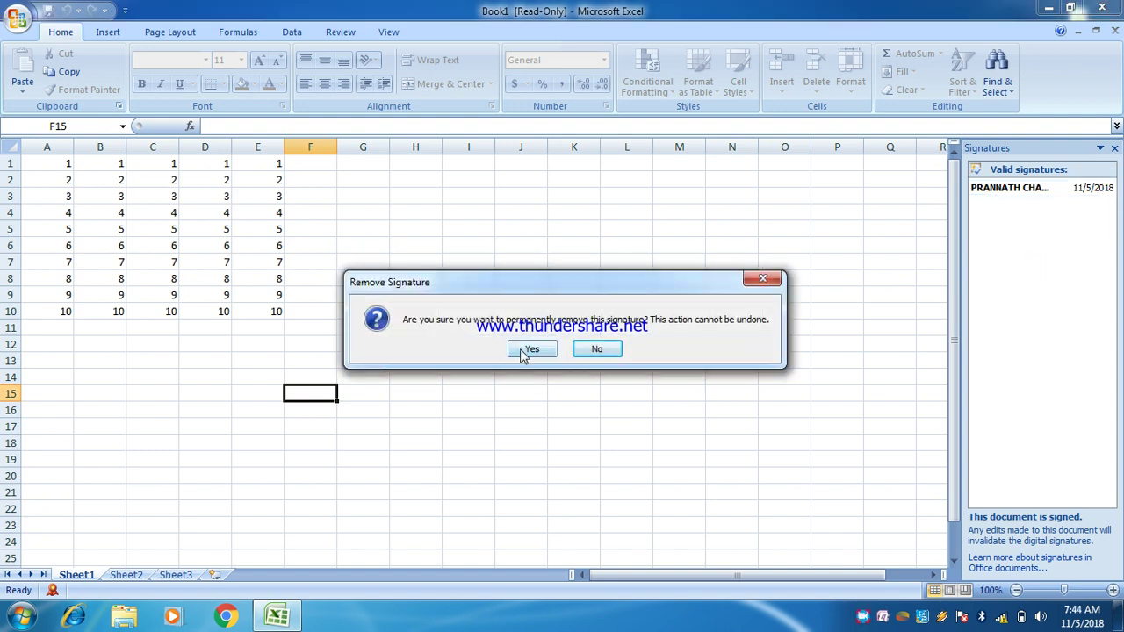
left_click(523, 351)
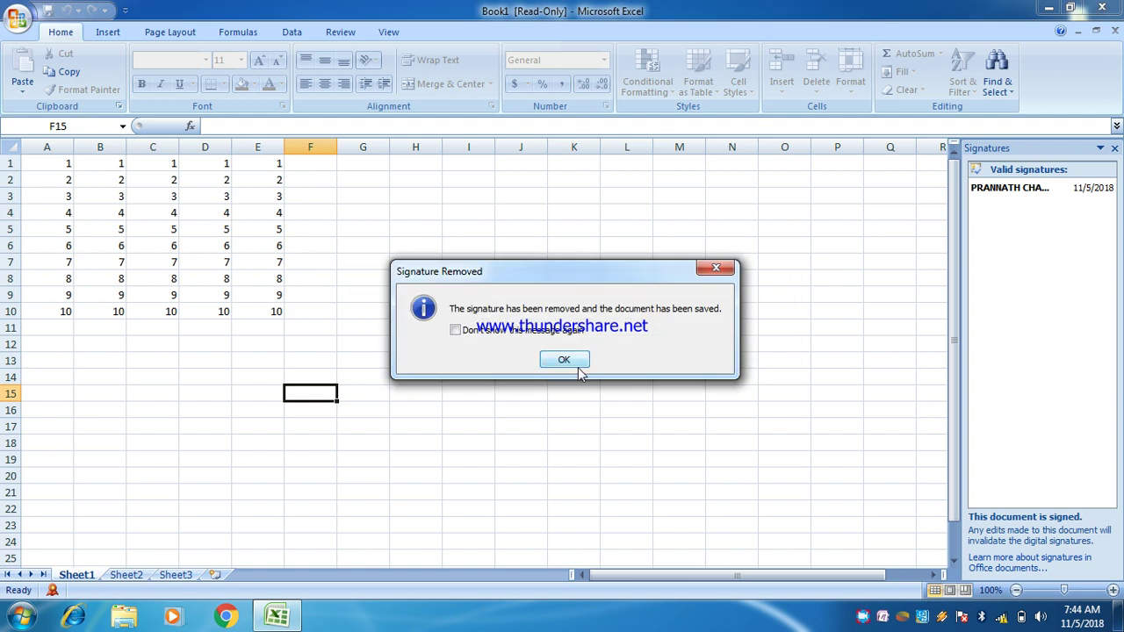
left_click(576, 367)
Step: Overwrite B9, D8, B4 and E6 with test text: kjblkj, jblk, .,mn., and khlkjj
left_click(522, 394)
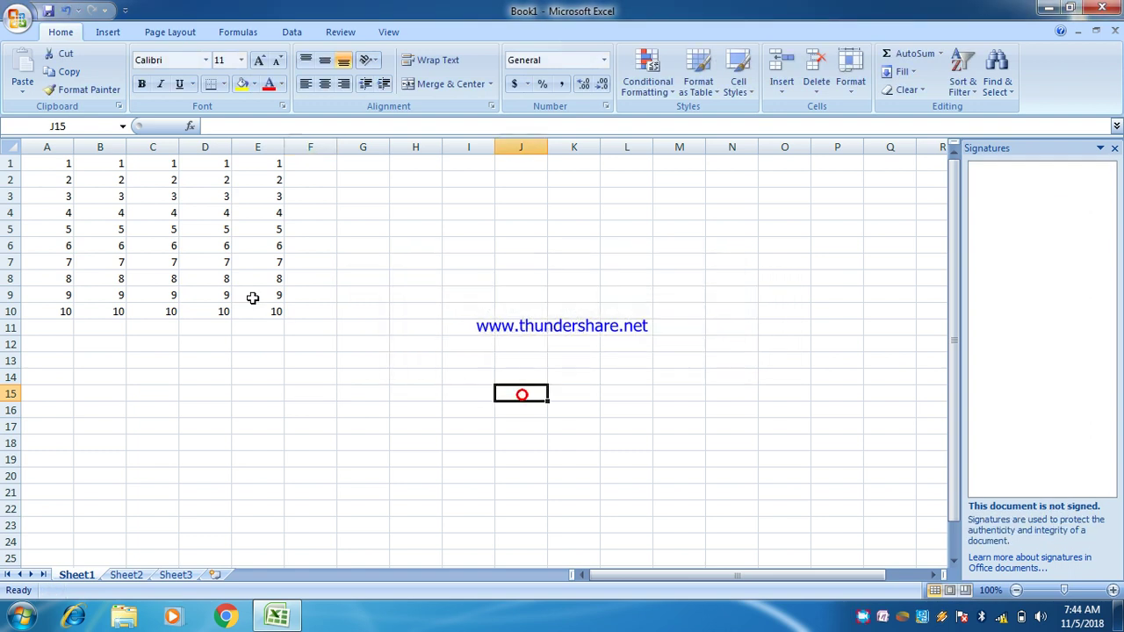
left_click(117, 296)
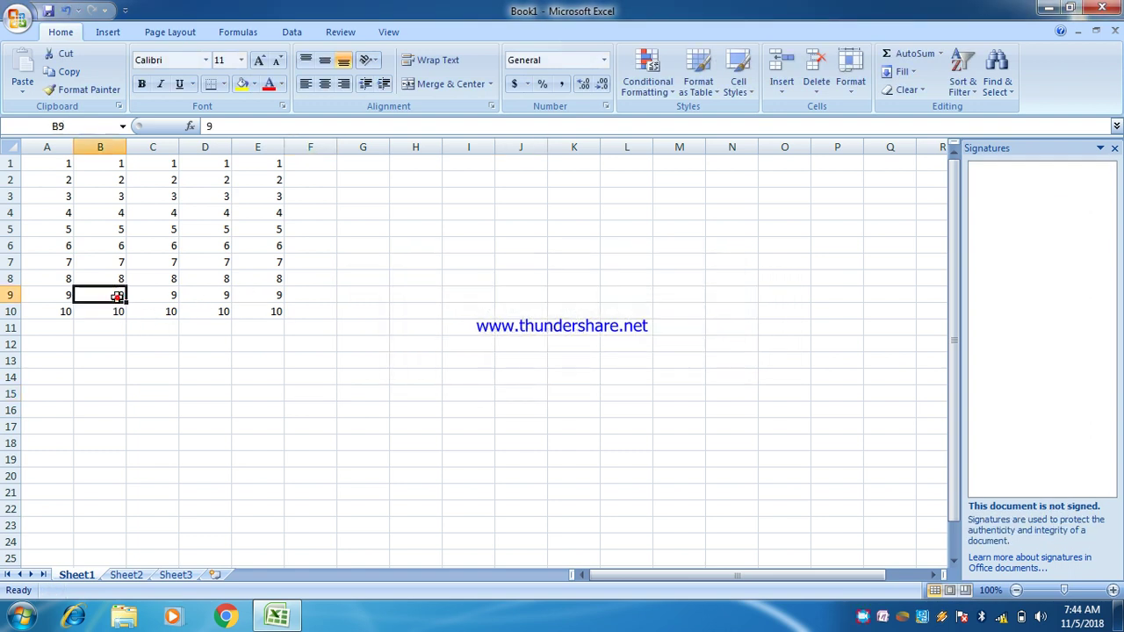
type("kjblkj")
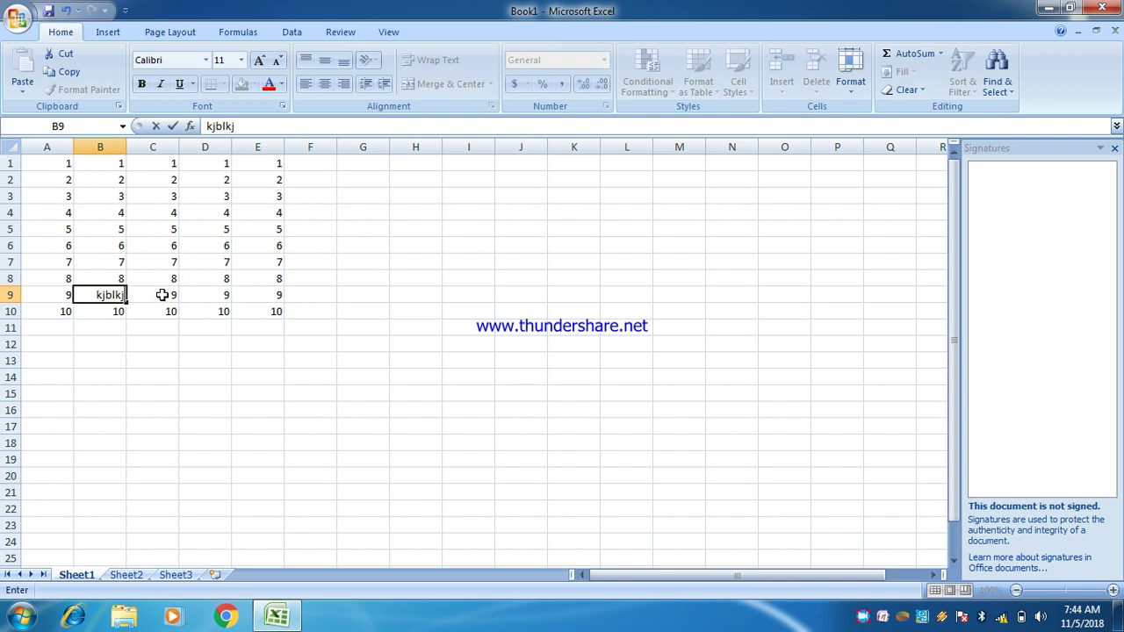
left_click(217, 278)
type("jblk")
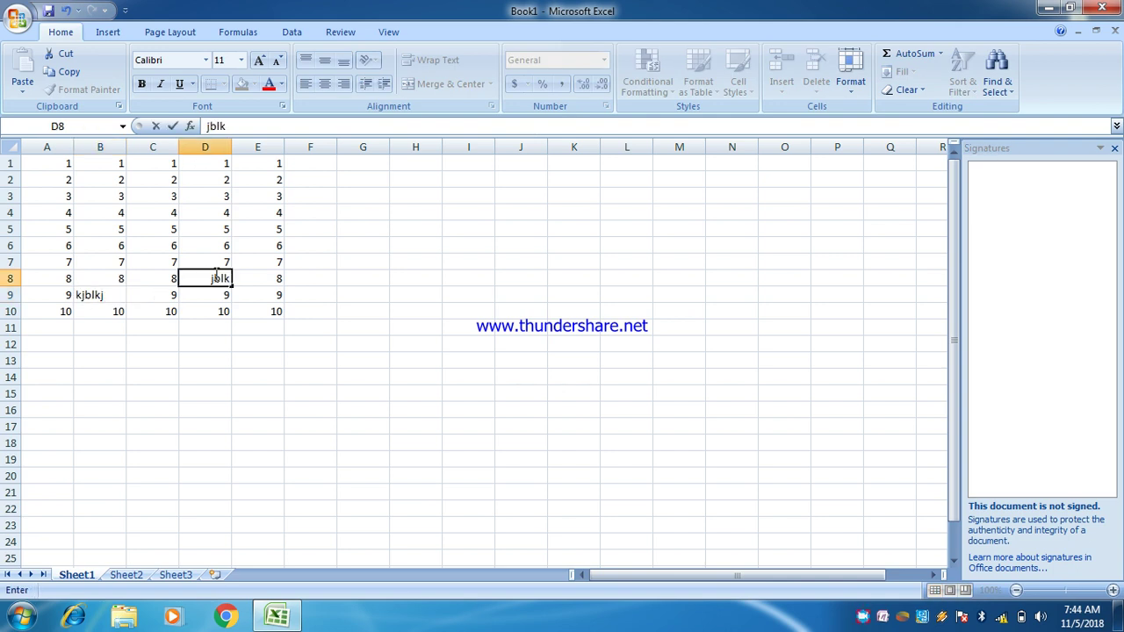
left_click(109, 217)
type(".,mn.,")
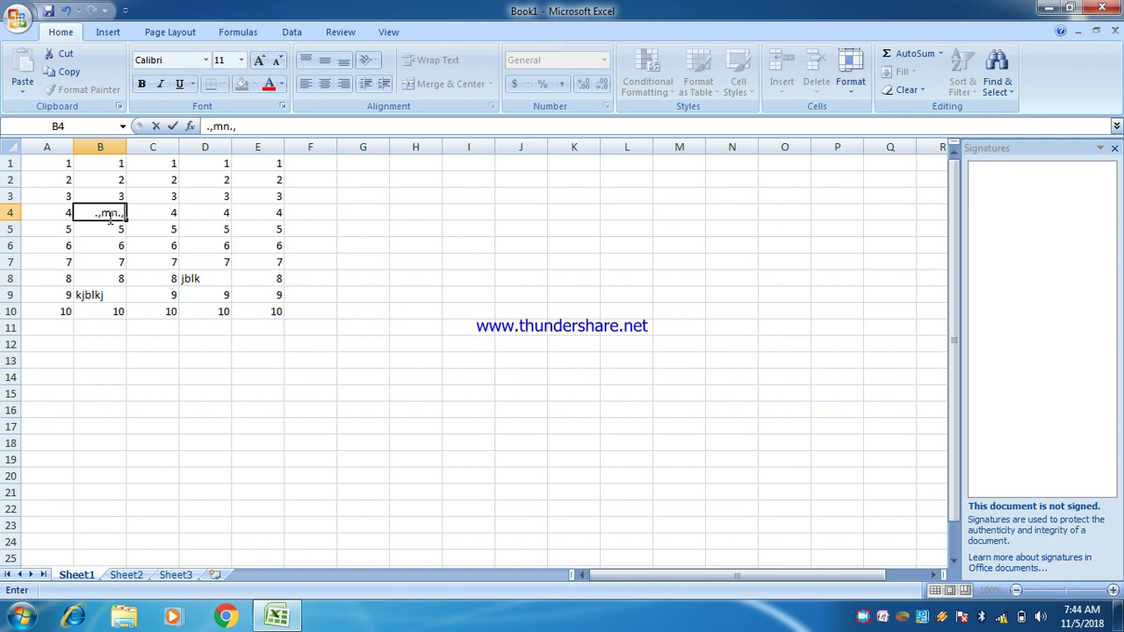
left_click(243, 242)
type("khlkjj")
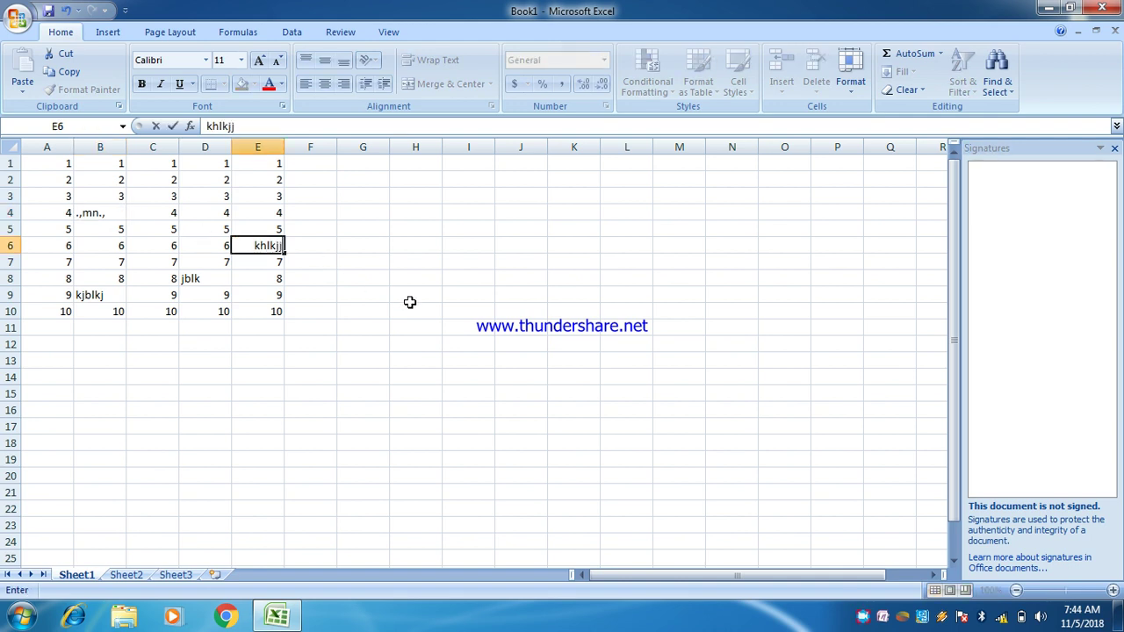